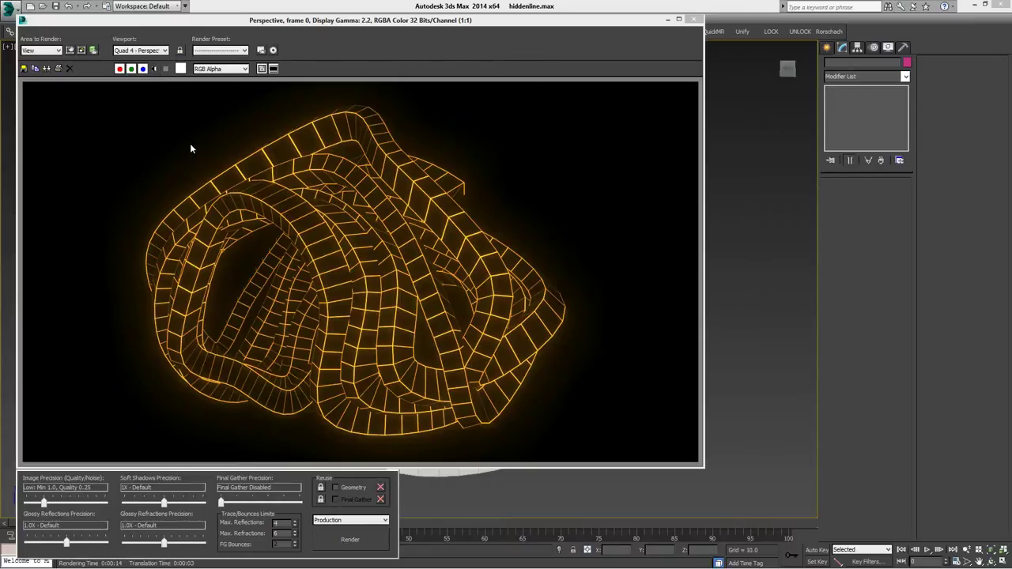
# - Toggle the render's alpha channel view on and off, then close the wireframe render
pyautogui.click(154, 68)
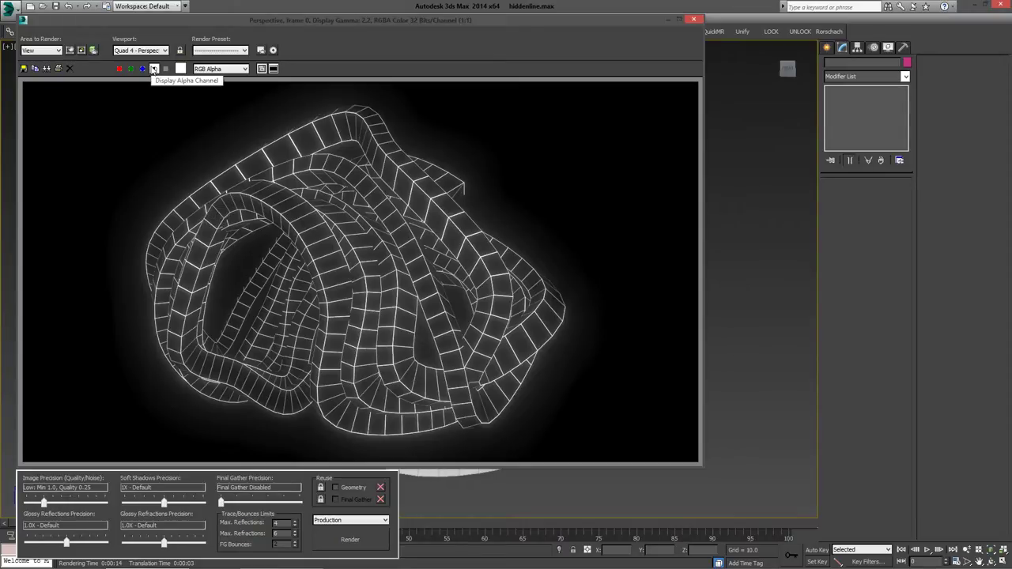
pyautogui.click(154, 69)
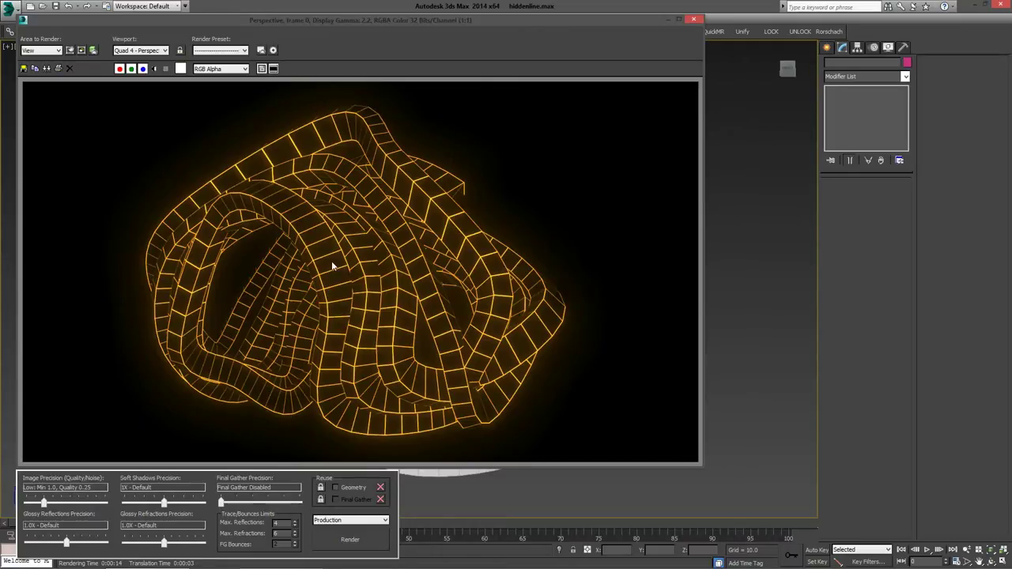
pyautogui.click(693, 18)
# - Select the helix, render a plain shaded test of the perspective view, then close it
pyautogui.click(448, 236)
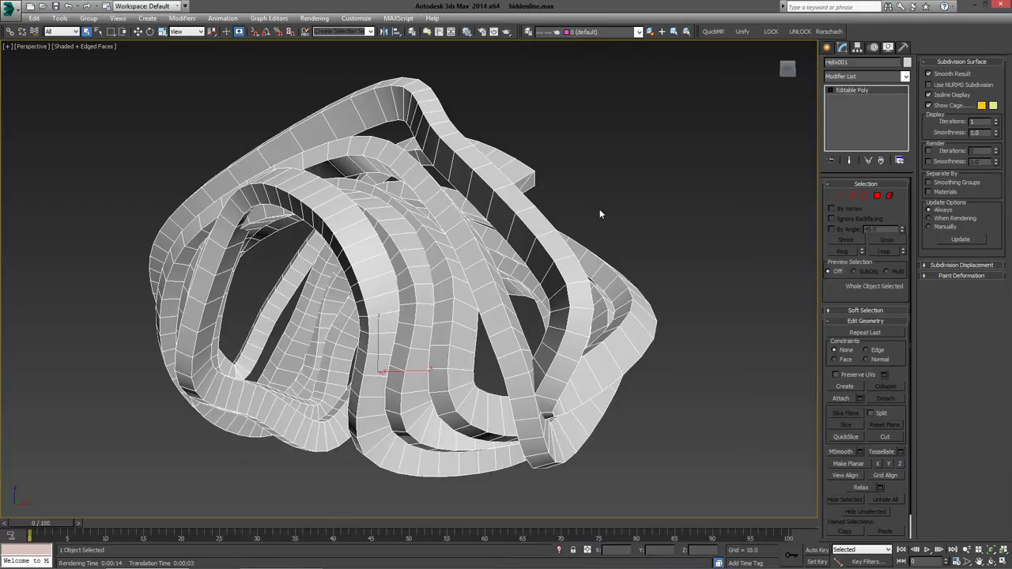
pyautogui.hotkey('shift', 'q')
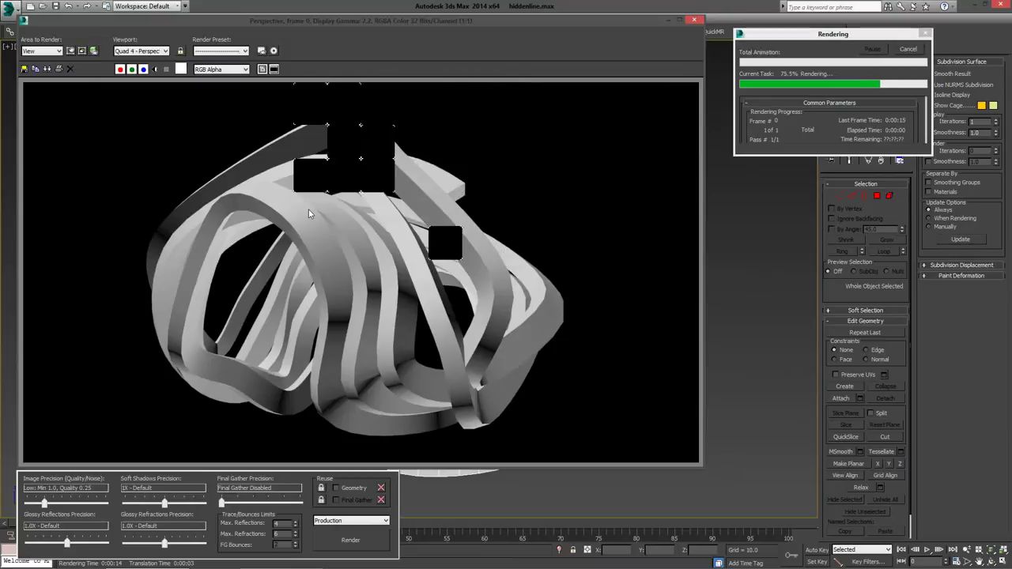
pyautogui.click(693, 20)
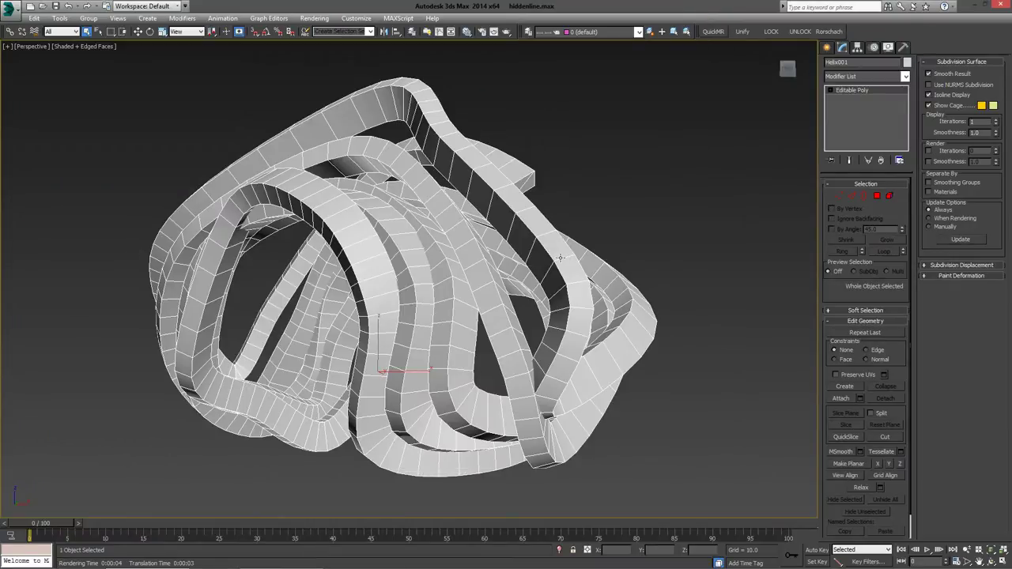
# - Add a Gradient Ramp map in the Slate editor with Box type and Solid interpolation
pyautogui.press('m')
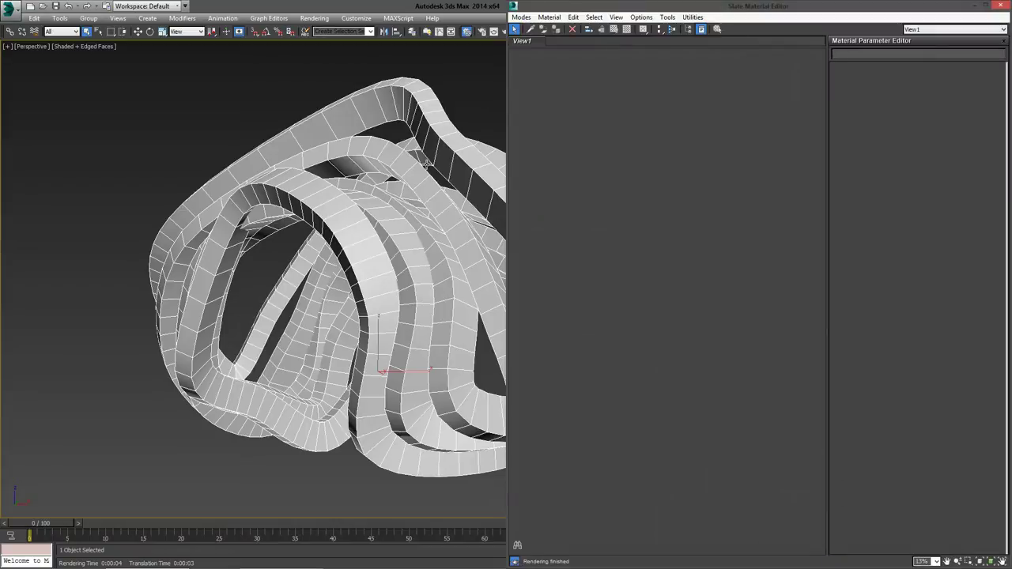
pyautogui.rightClick(565, 132)
pyautogui.moveTo(601, 148)
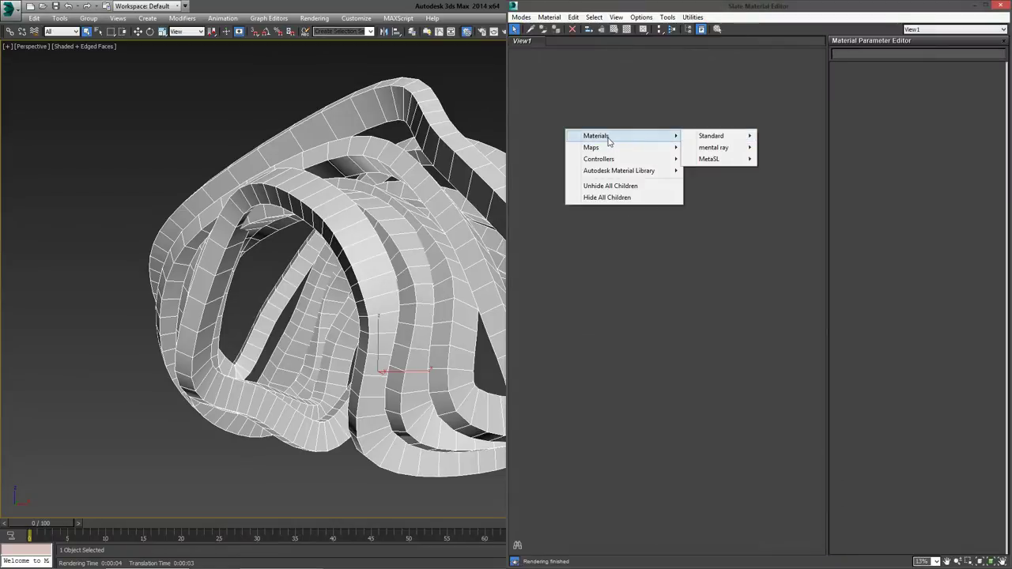
pyautogui.moveTo(711, 148)
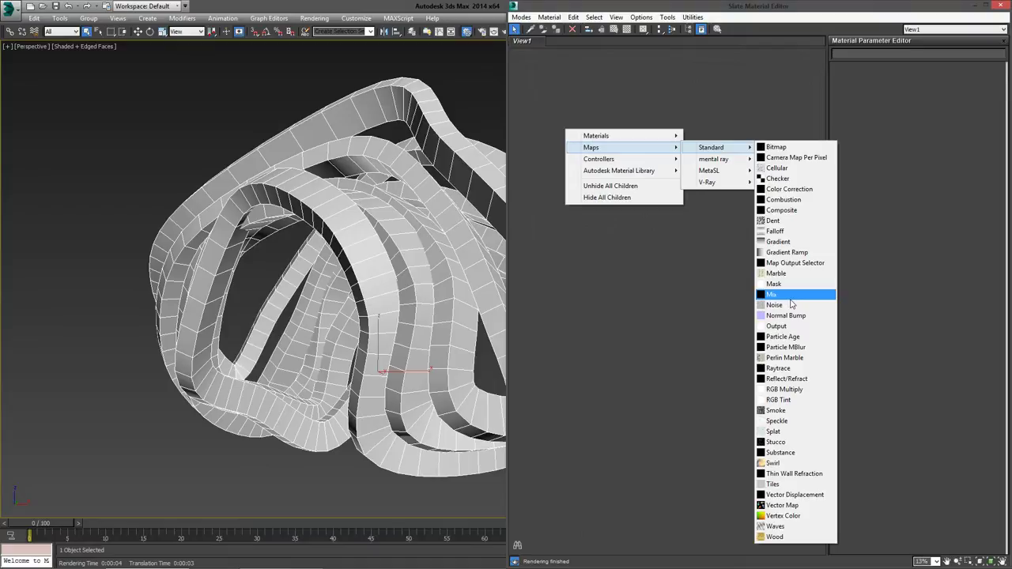
pyautogui.click(782, 252)
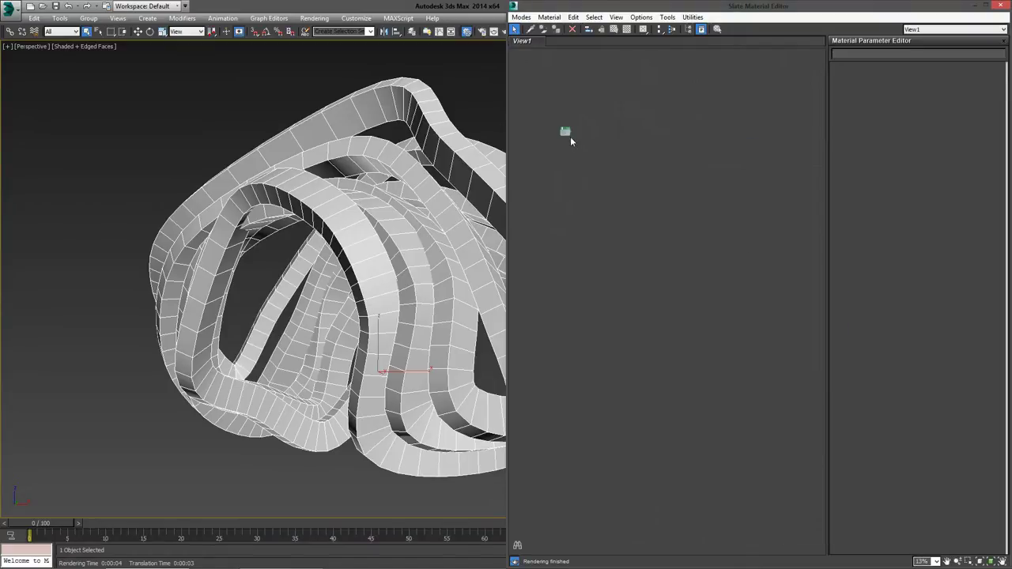
pyautogui.press('z')
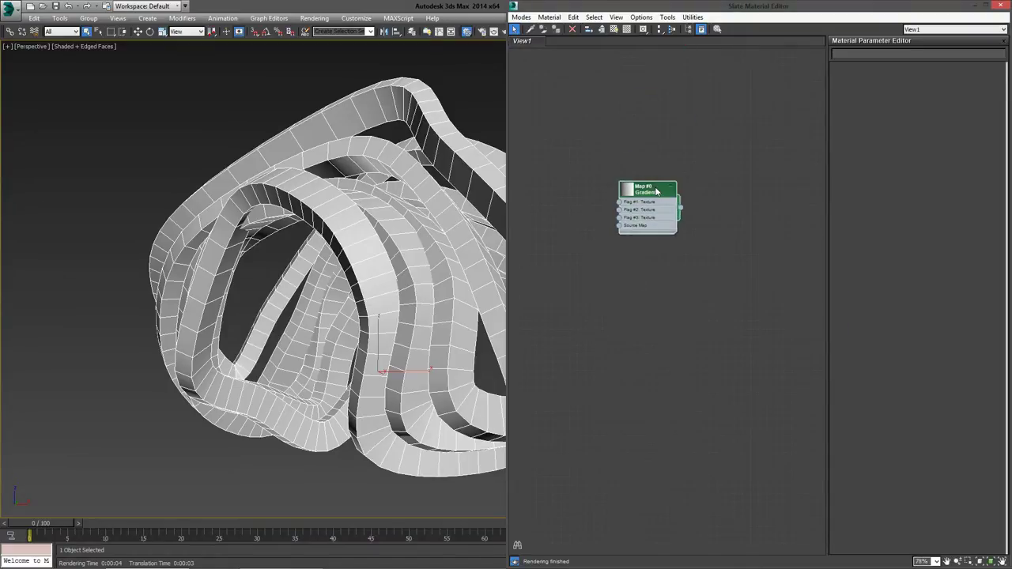
pyautogui.doubleClick(653, 212)
pyautogui.click(883, 245)
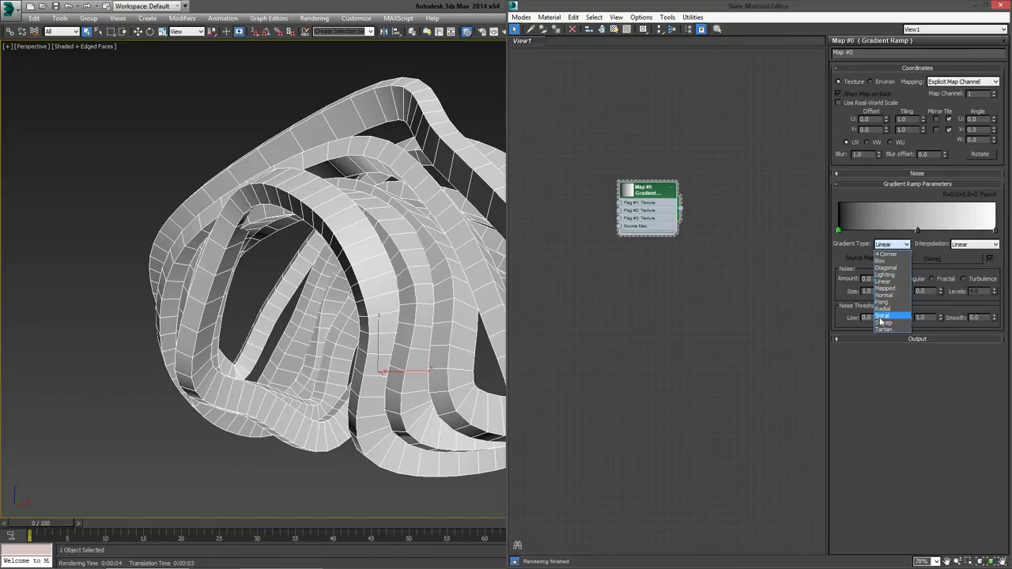
pyautogui.click(884, 261)
pyautogui.click(962, 245)
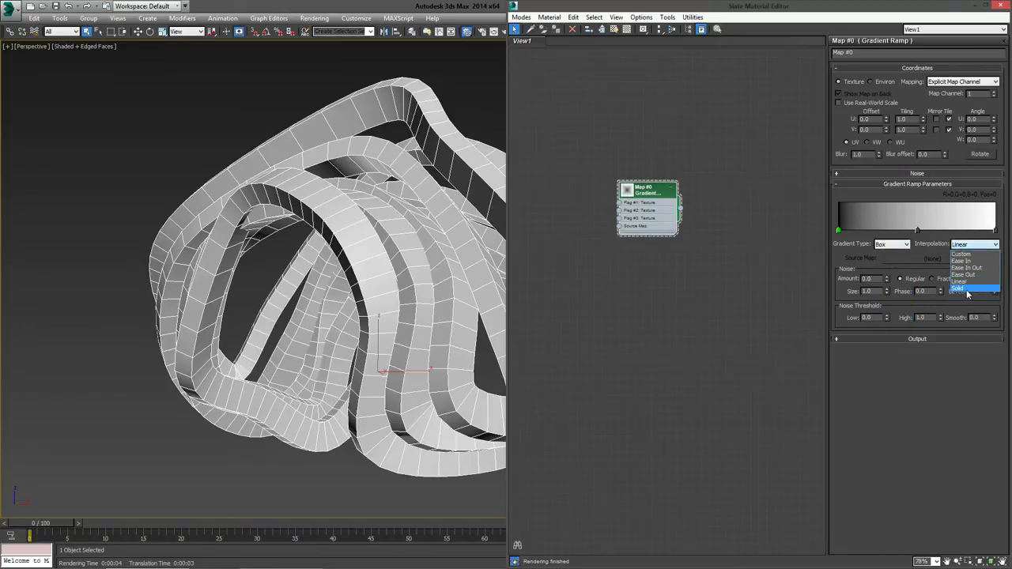
pyautogui.click(962, 294)
# - Make the middle gradient flag pure white and push it to about position 92
pyautogui.doubleClick(630, 193)
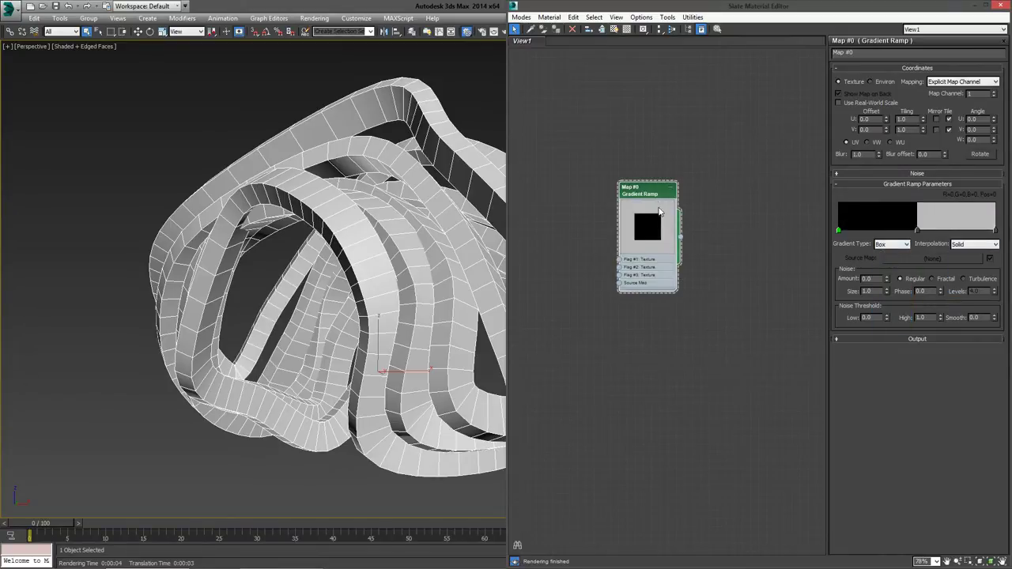
pyautogui.scroll(1, 648, 199)
pyautogui.scroll(1, 645, 200)
pyautogui.scroll(1, 645, 200)
pyautogui.scroll(1, 650, 214)
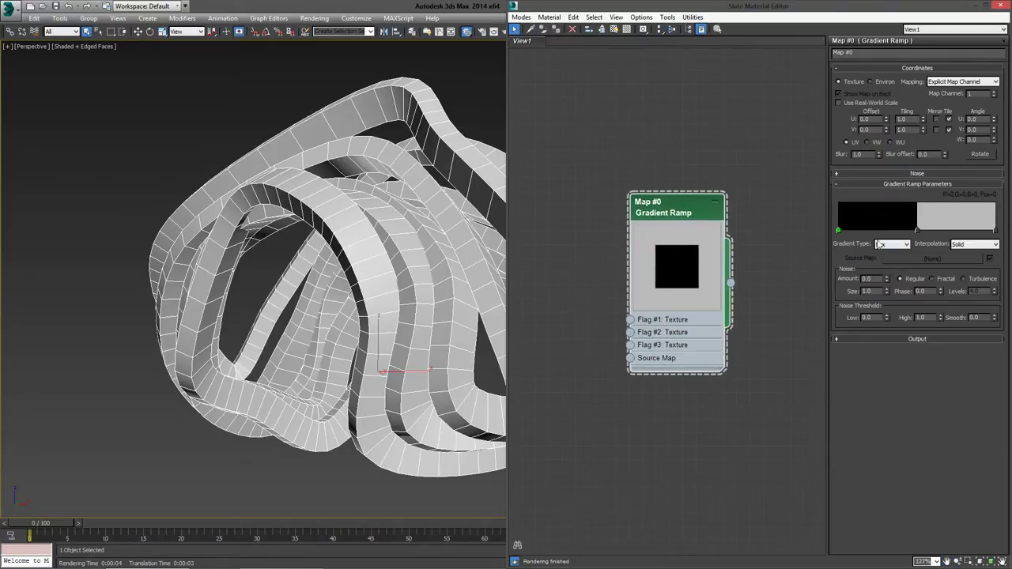
pyautogui.doubleClick(918, 231)
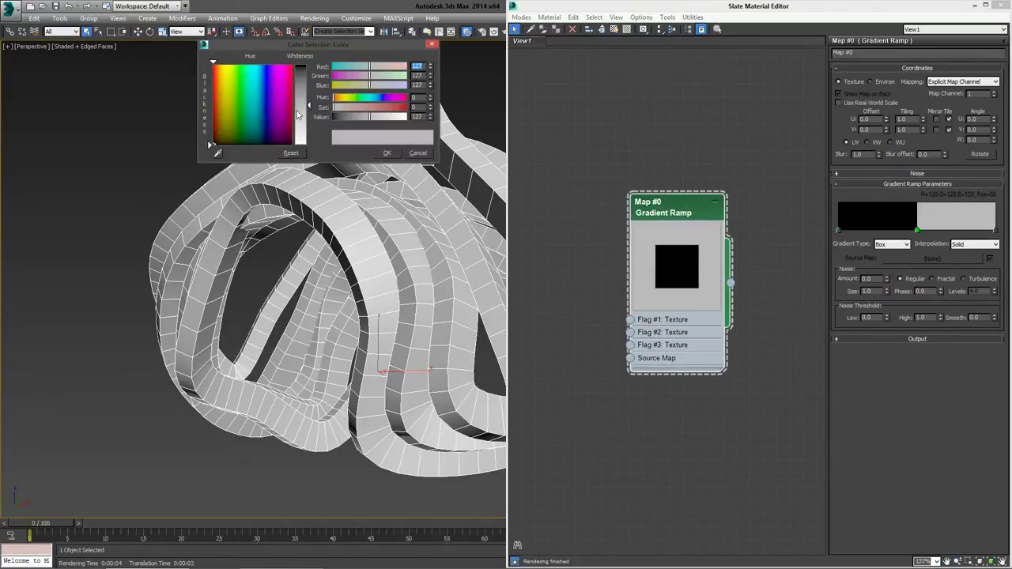
pyautogui.moveTo(307, 109); pyautogui.dragTo(308, 146)
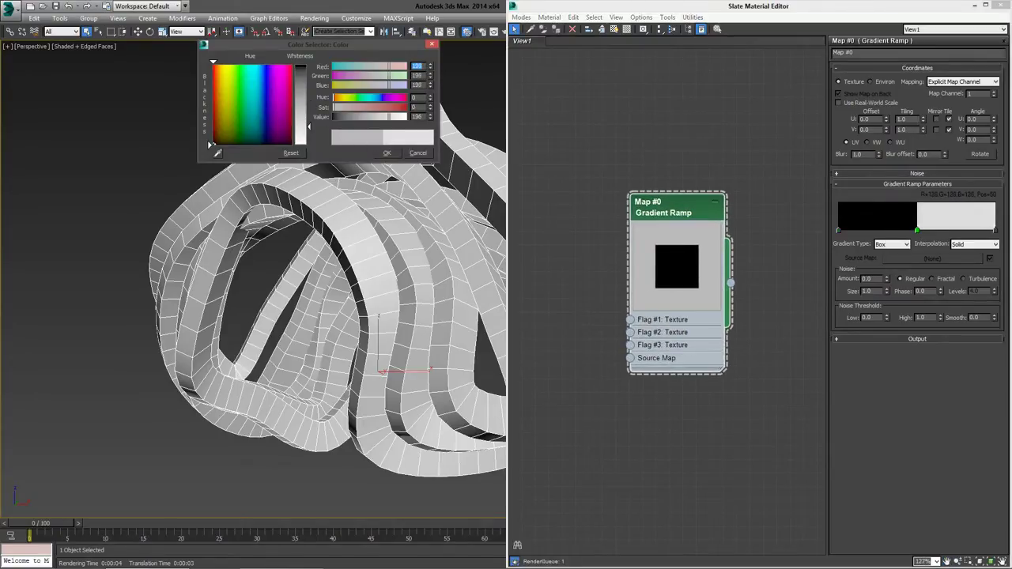
pyautogui.click(387, 152)
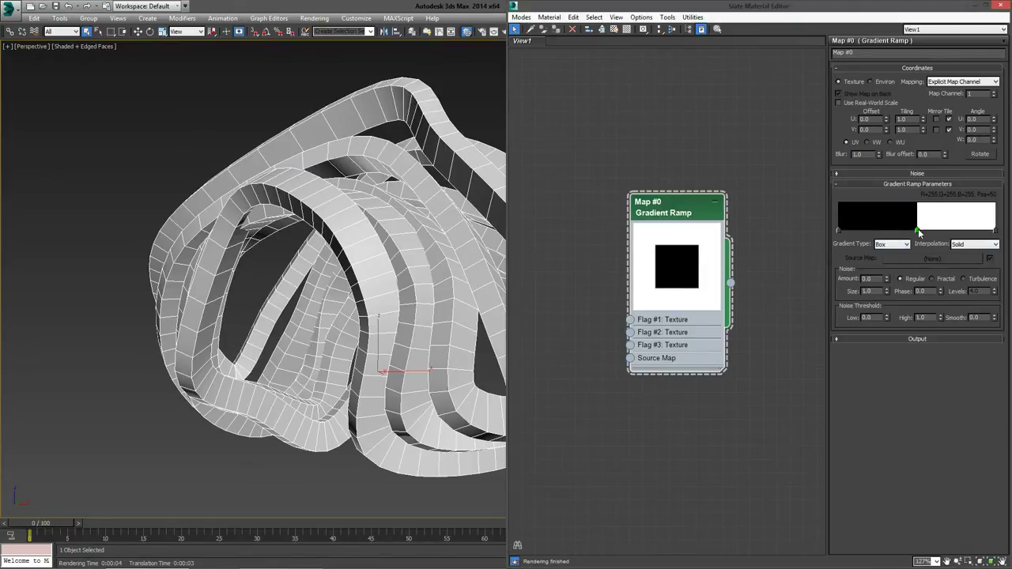
pyautogui.moveTo(919, 231); pyautogui.dragTo(983, 235)
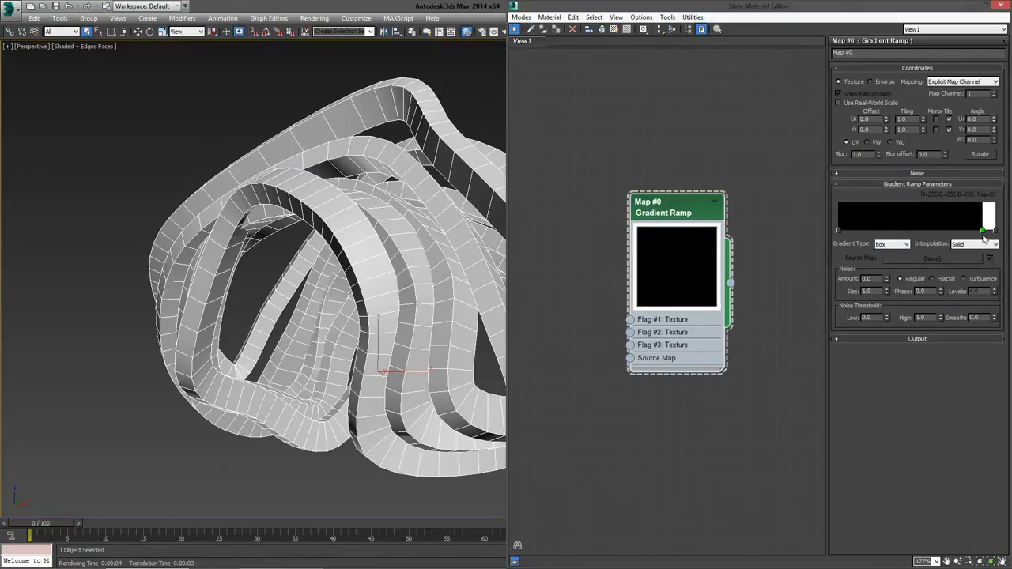
pyautogui.moveTo(983, 238); pyautogui.dragTo(986, 239)
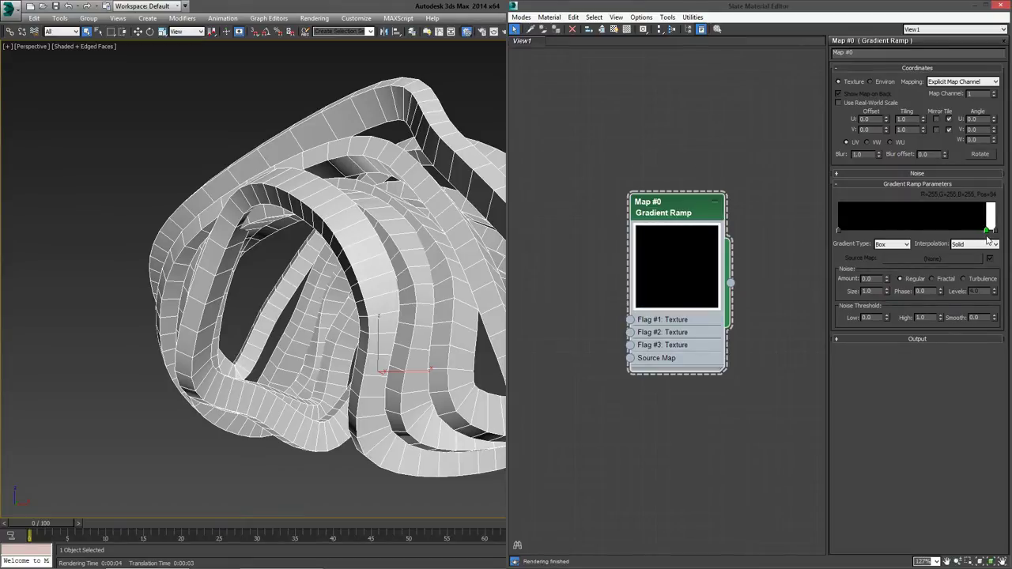
pyautogui.moveTo(680, 212); pyautogui.dragTo(642, 175)
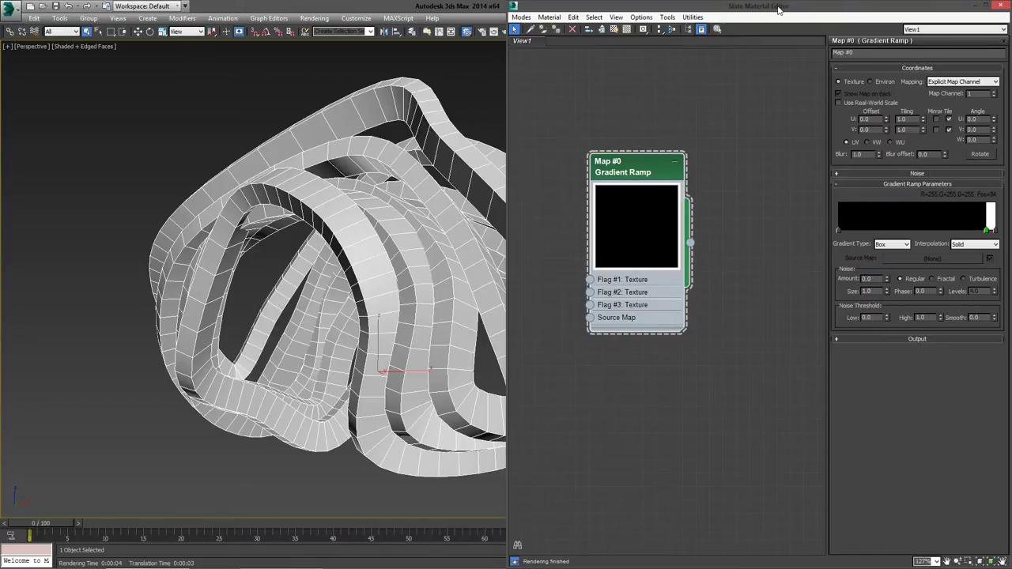
# - Give the helix a UVW Map modifier with Face mapping
pyautogui.click(967, 7)
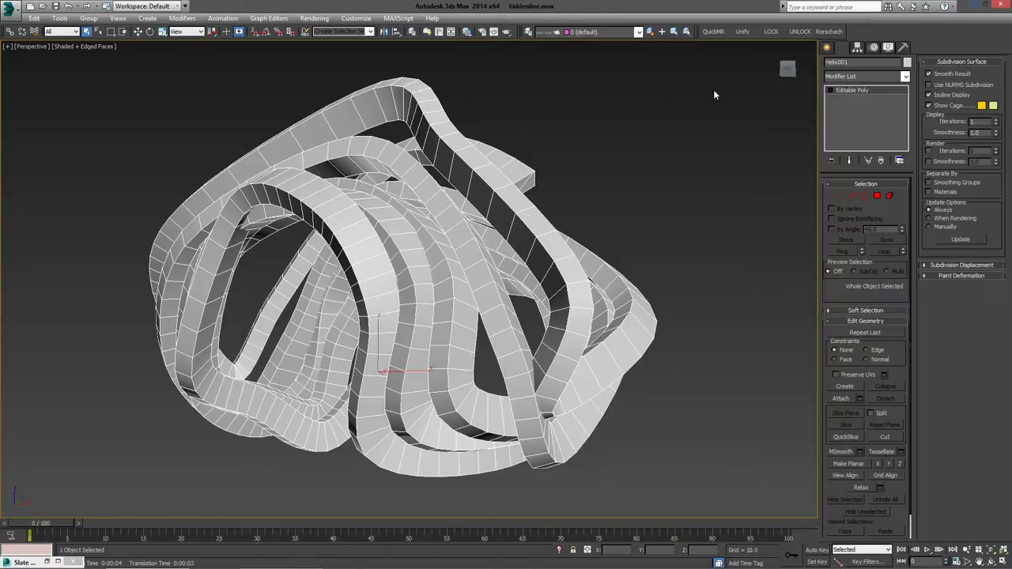
pyautogui.click(866, 76)
pyautogui.scroll(-5, 850, 356)
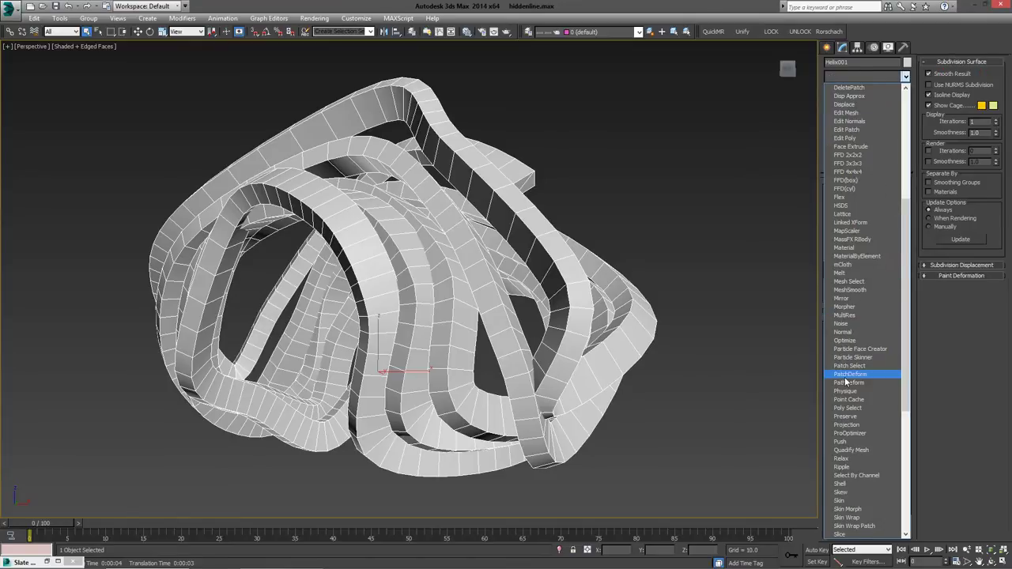
pyautogui.scroll(-3, 846, 385)
pyautogui.click(846, 441)
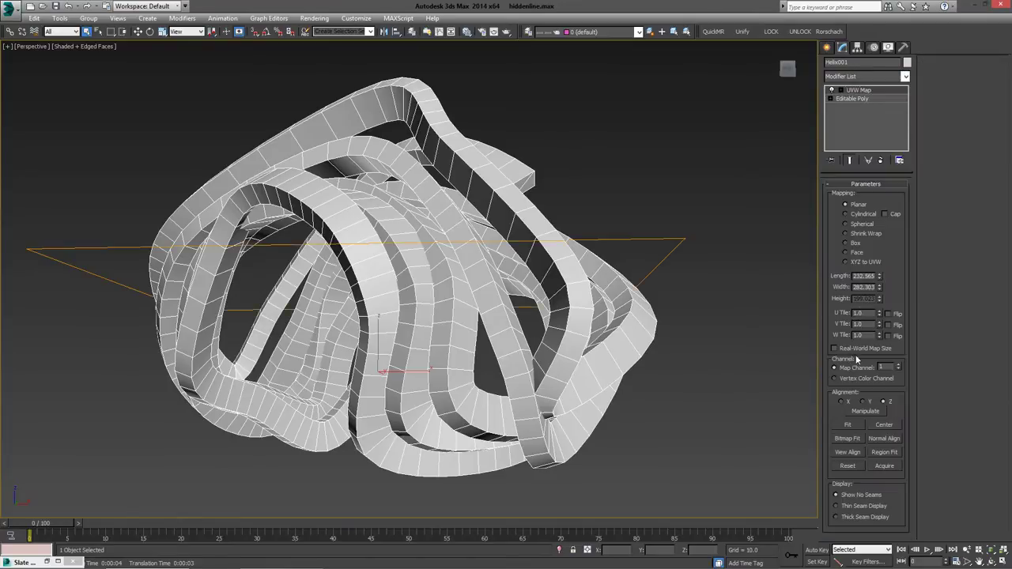
pyautogui.click(856, 252)
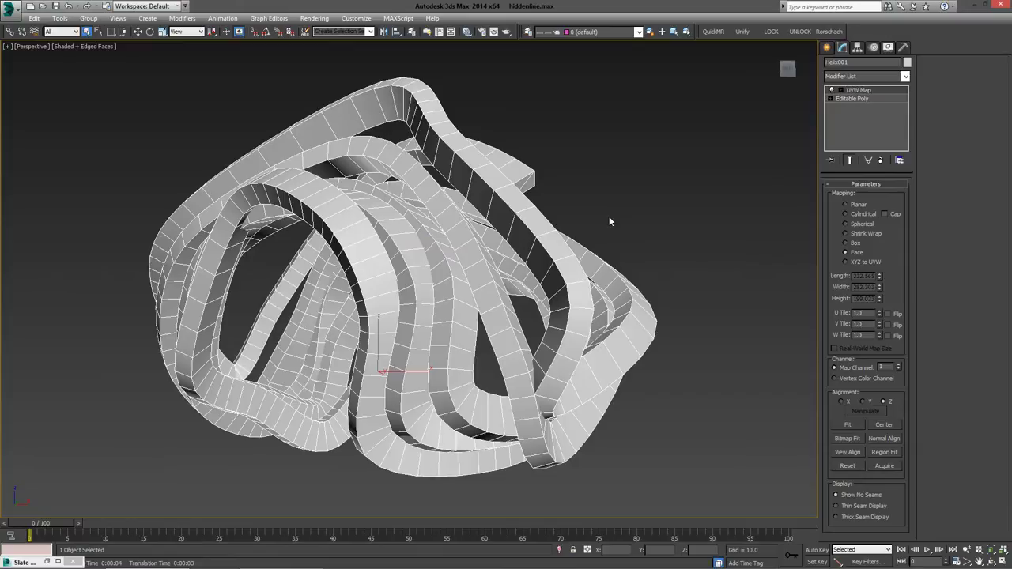
pyautogui.press('m')
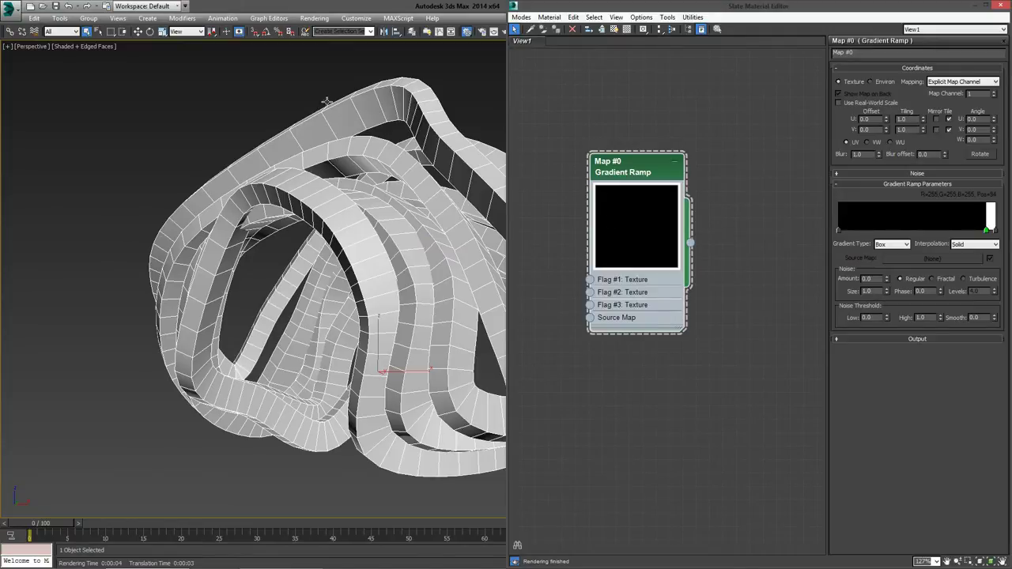
pyautogui.scroll(-1, 652, 241)
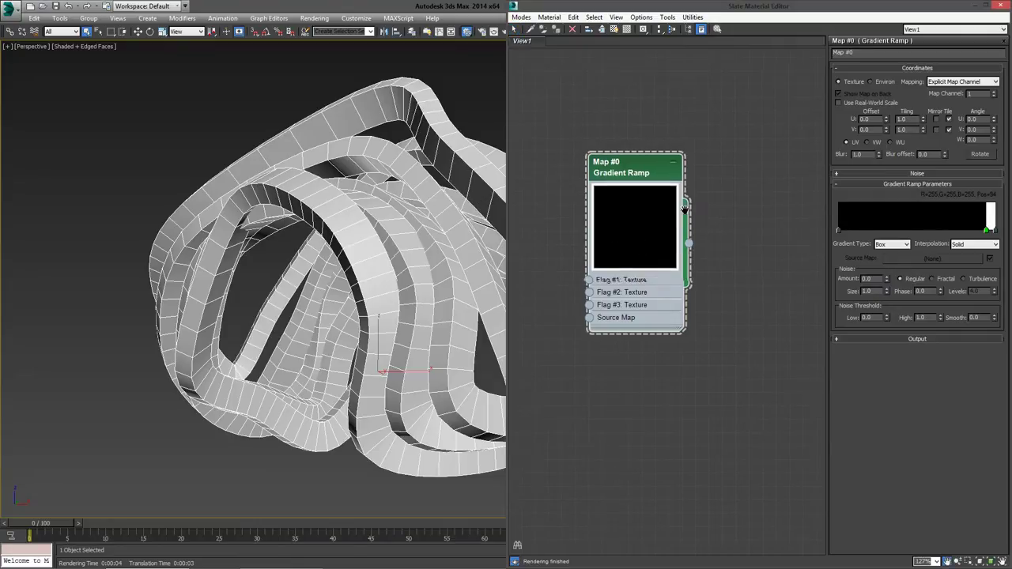
pyautogui.scroll(-2, 650, 239)
pyautogui.scroll(-2, 649, 239)
pyautogui.scroll(-1, 647, 237)
pyautogui.scroll(-2, 646, 237)
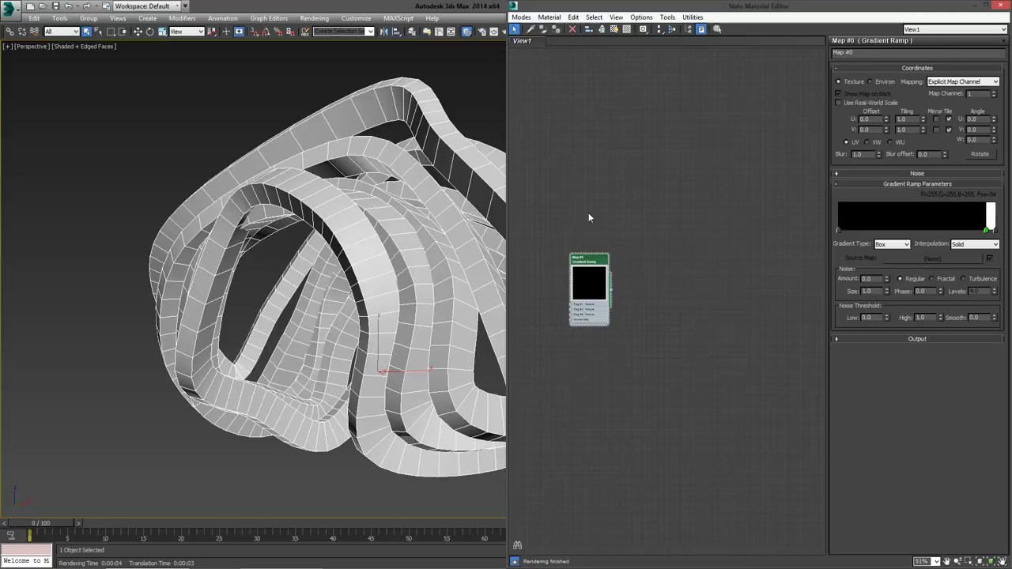
pyautogui.moveTo(589, 215)
pyautogui.mouseDown(button='middle')
pyautogui.moveTo(652, 154)
pyautogui.moveTo(601, 226)
pyautogui.mouseUp(button='middle')
pyautogui.scroll(1, 601, 226)
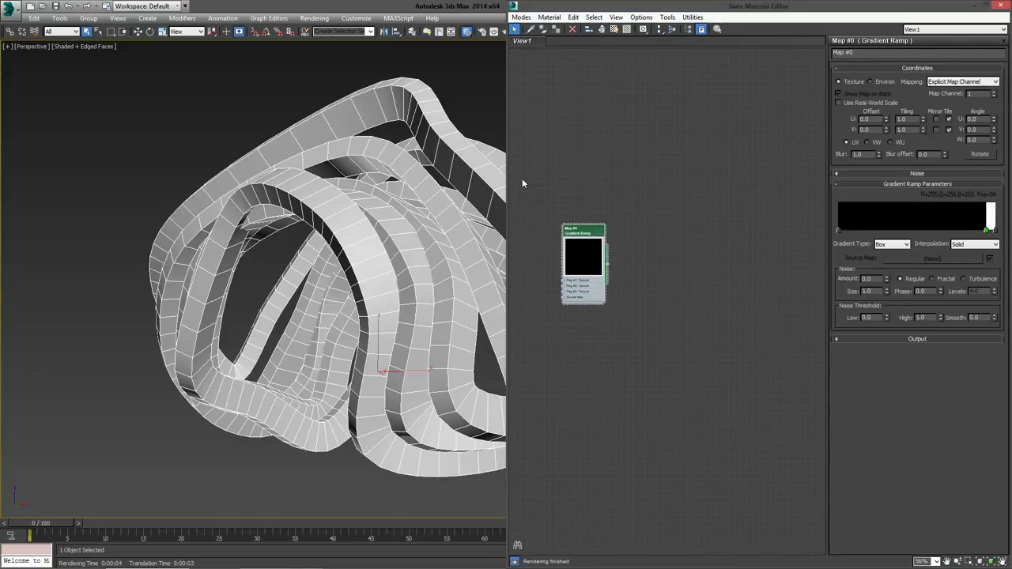
pyautogui.rightClick(627, 204)
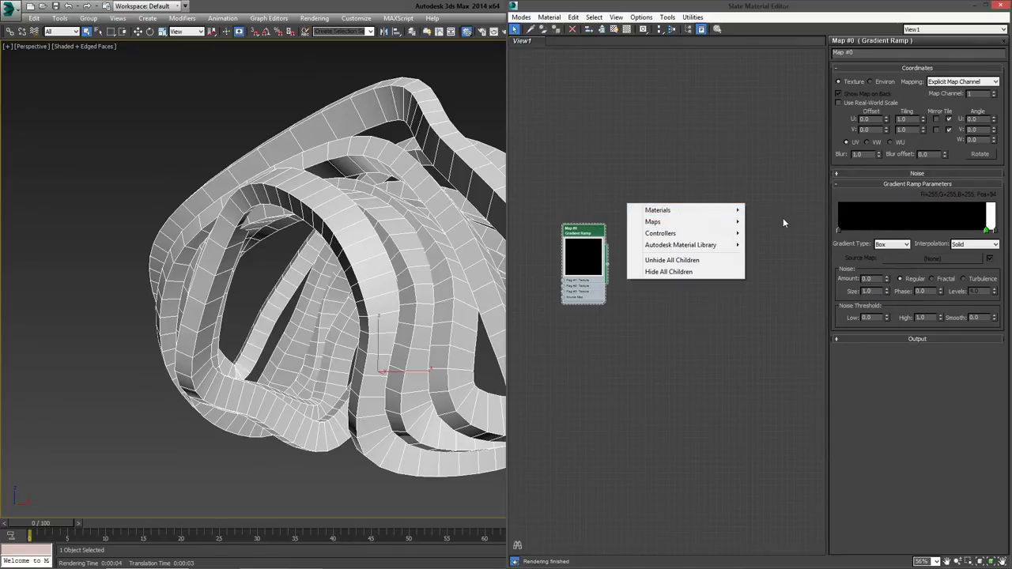
pyautogui.moveTo(657, 211)
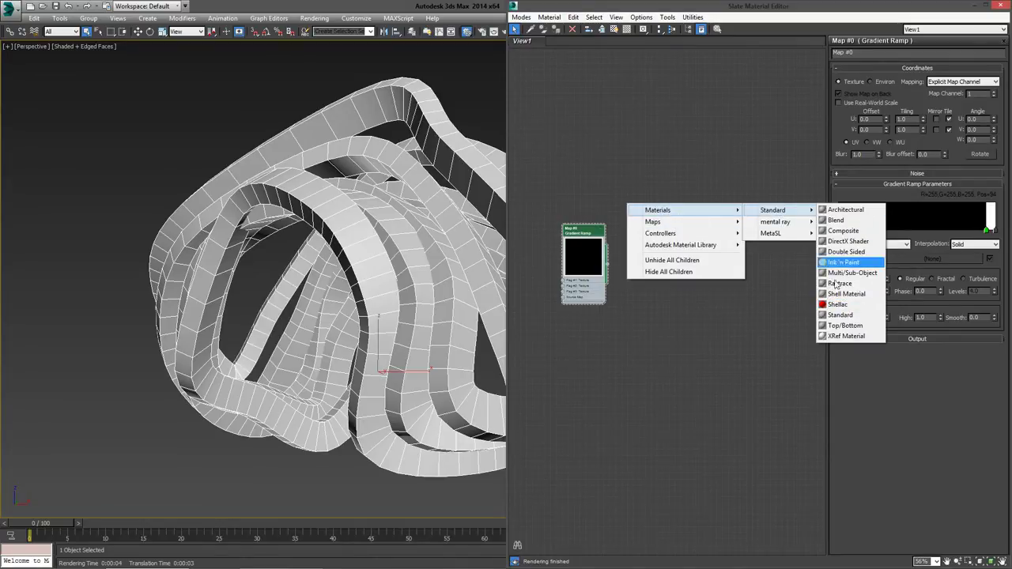
pyautogui.moveTo(773, 210)
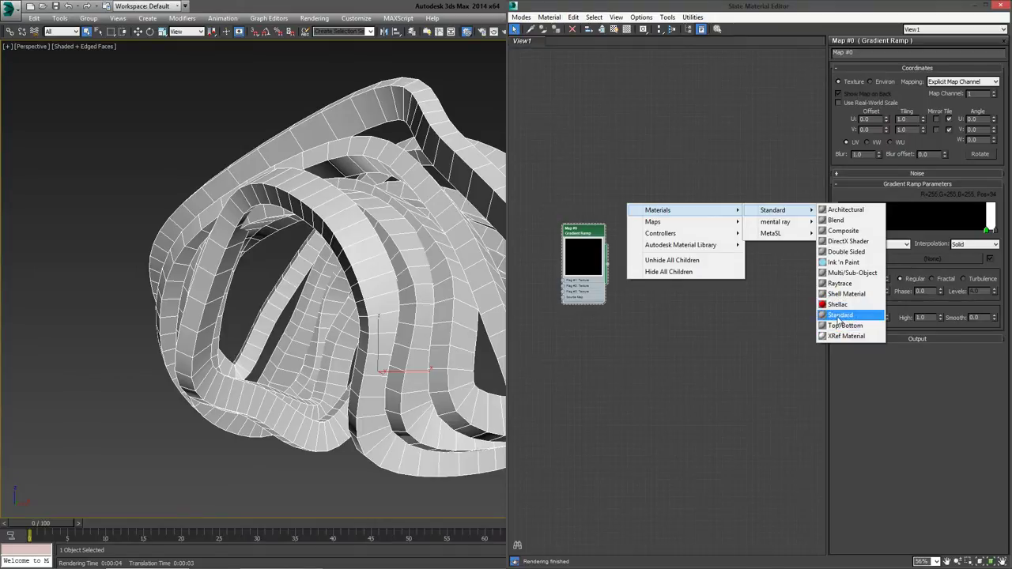
pyautogui.click(838, 316)
pyautogui.moveTo(612, 224); pyautogui.dragTo(669, 164)
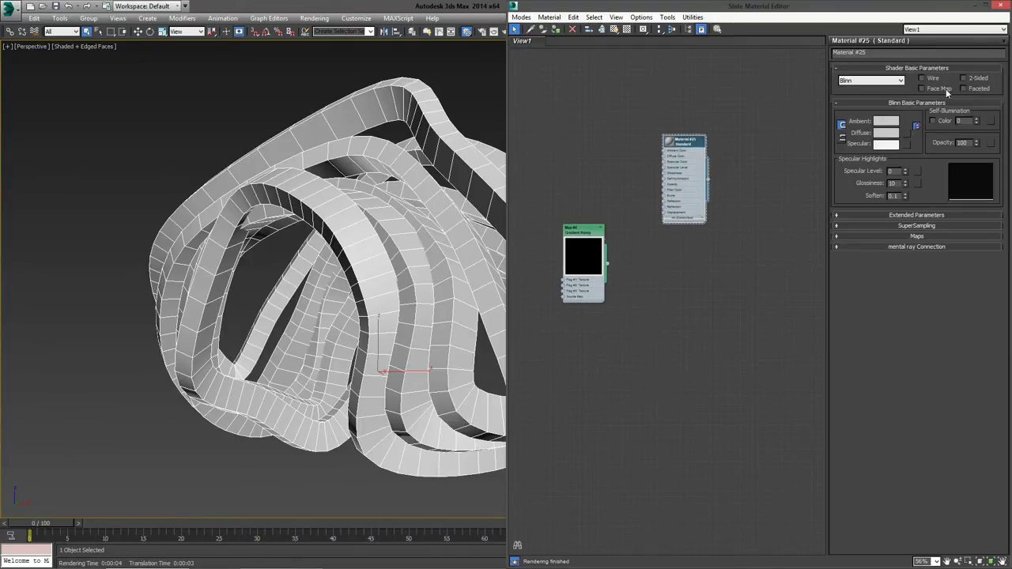
pyautogui.scroll(1, 695, 174)
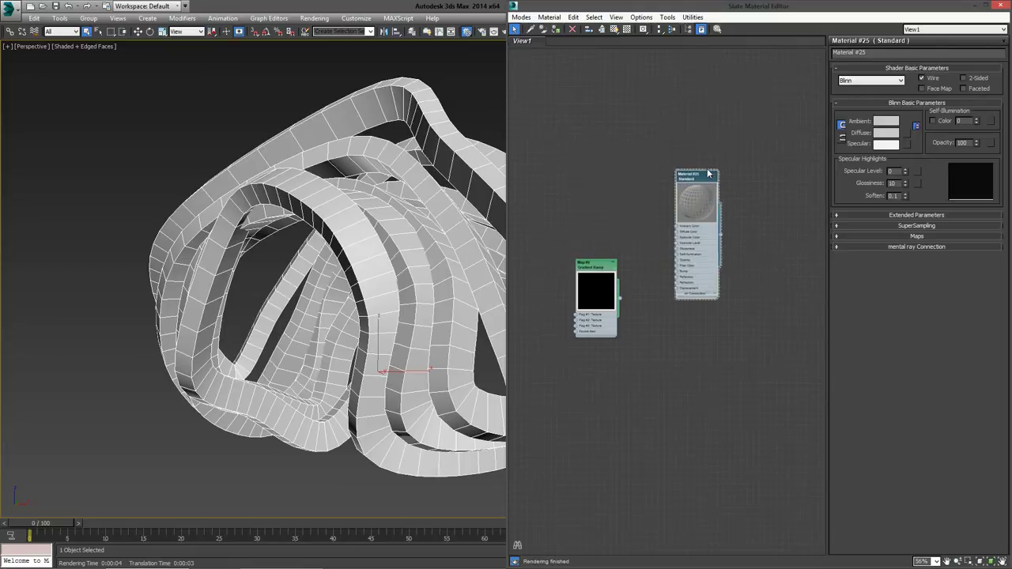
pyautogui.scroll(3, 701, 163)
pyautogui.scroll(2, 701, 163)
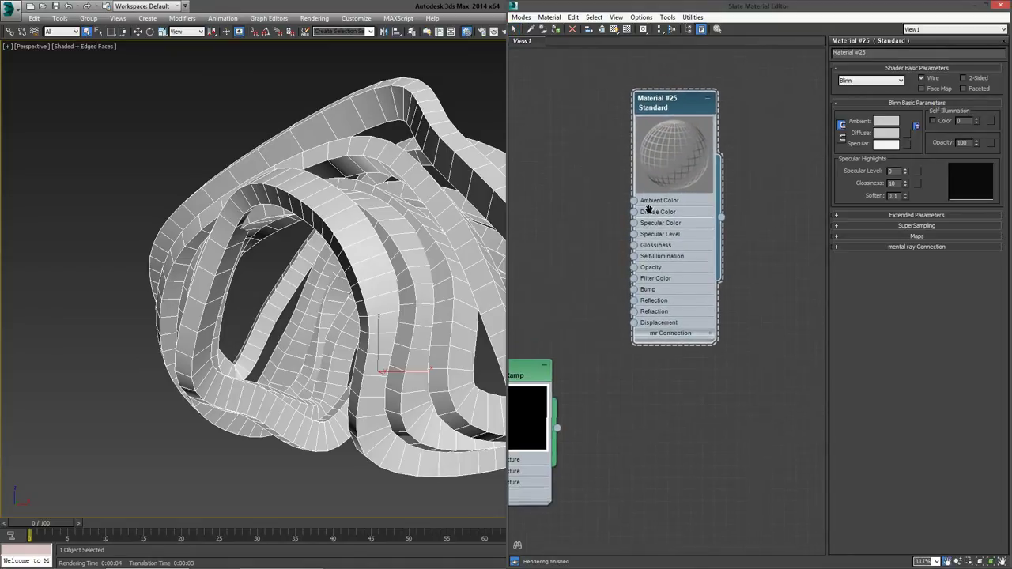
pyautogui.scroll(-1, 688, 158)
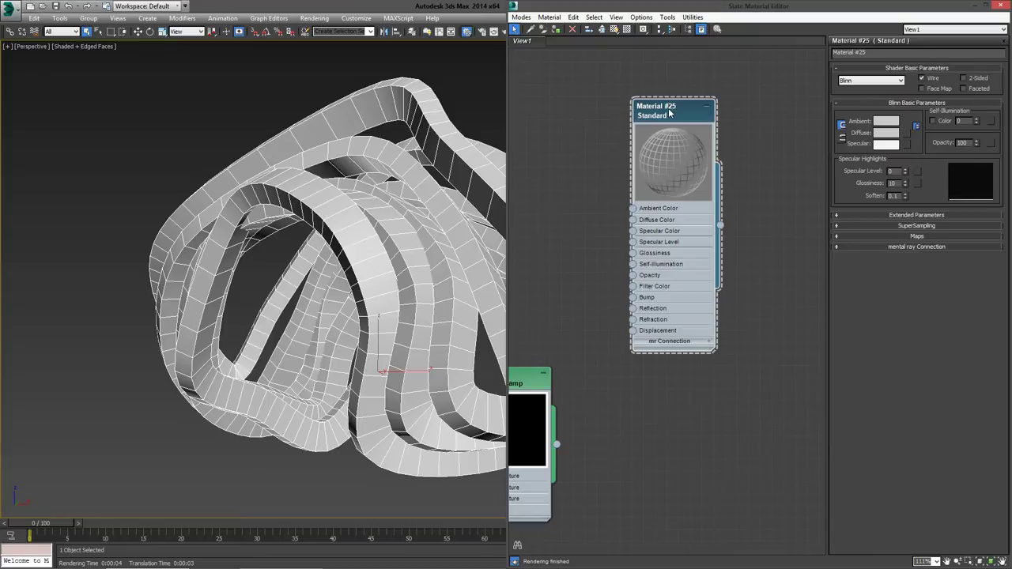
pyautogui.press('Delete')
pyautogui.press('z')
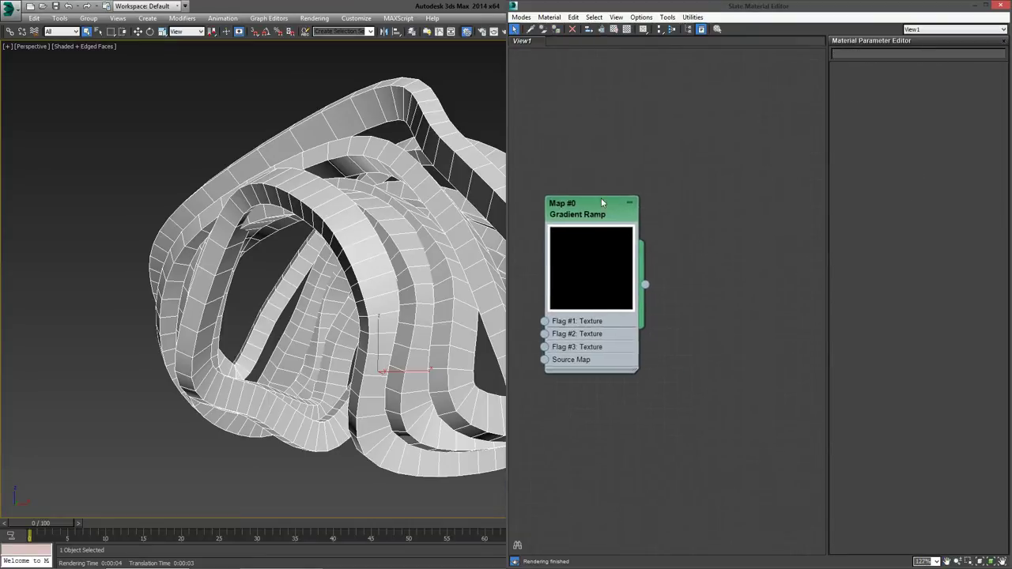
pyautogui.scroll(-2, 601, 203)
pyautogui.scroll(-2, 639, 174)
pyautogui.scroll(-2, 642, 171)
pyautogui.scroll(-2, 642, 171)
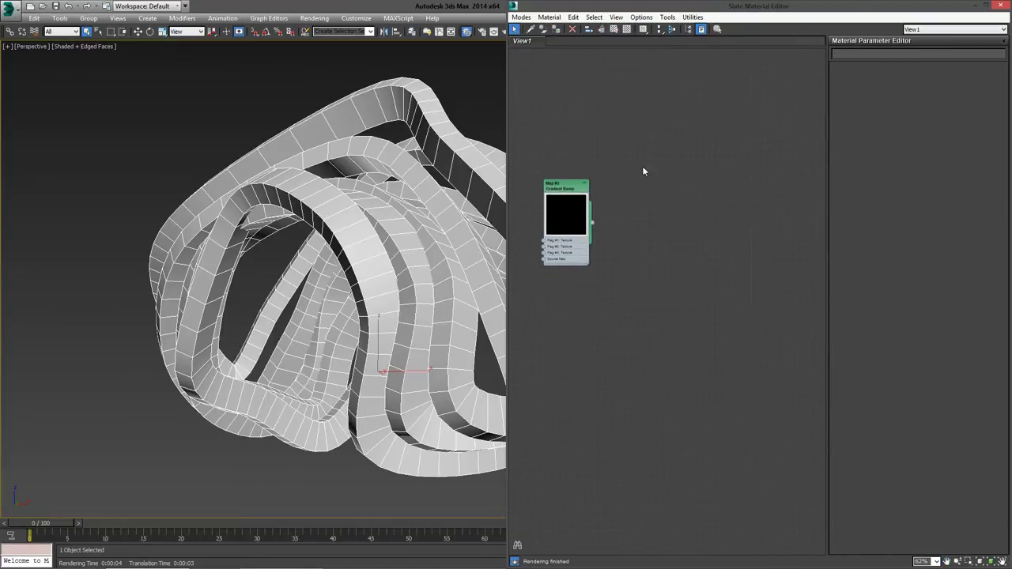
# - Add a Blend material and delete both of its default Standard sub-material nodes
pyautogui.rightClick(700, 169)
pyautogui.moveTo(729, 174)
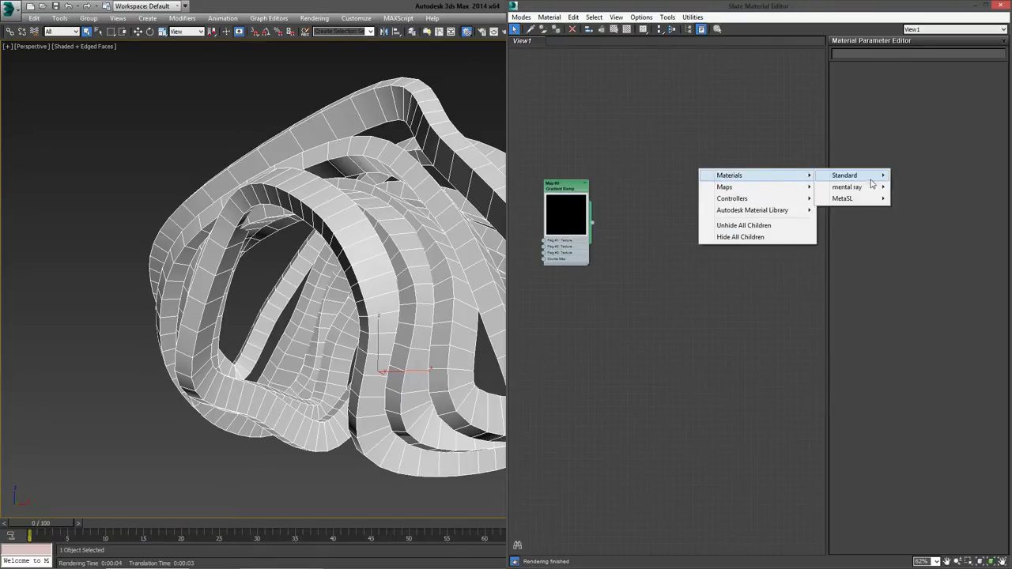
pyautogui.moveTo(844, 175)
pyautogui.click(917, 187)
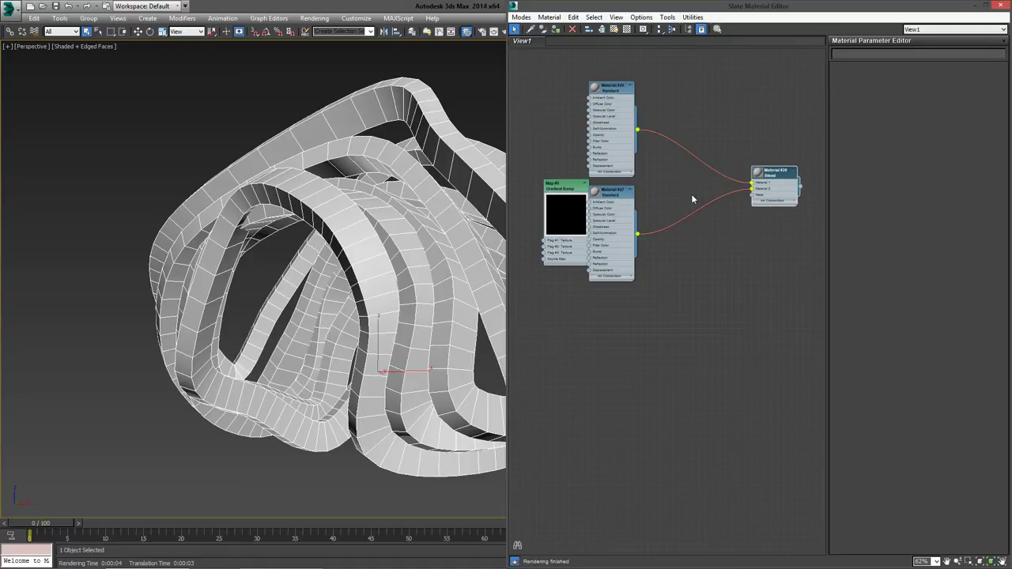
pyautogui.moveTo(691, 198); pyautogui.dragTo(705, 214, button='middle')
pyautogui.moveTo(629, 207); pyautogui.dragTo(693, 209)
pyautogui.click(625, 101)
pyautogui.press('Delete')
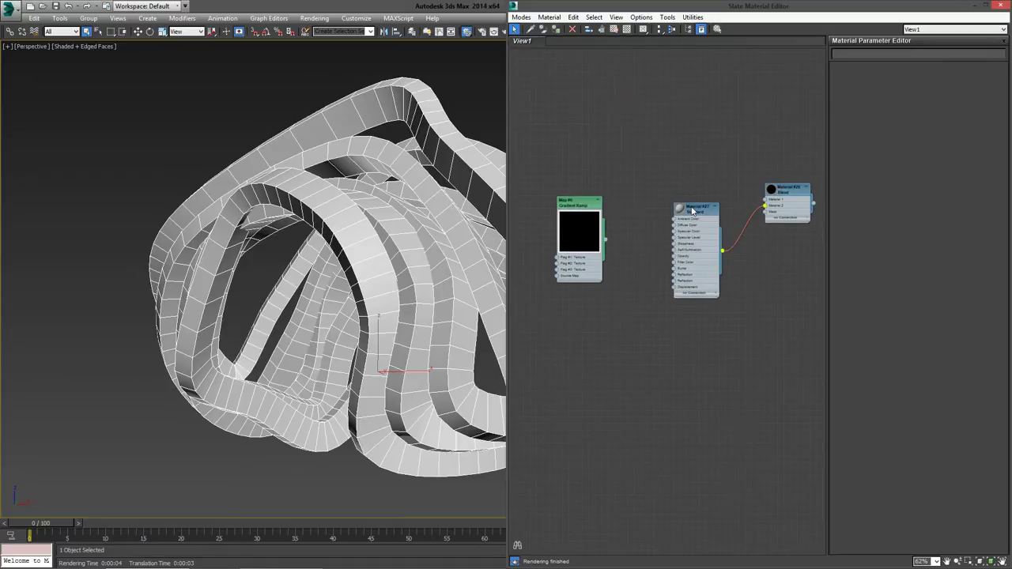
pyautogui.click(692, 210)
pyautogui.press('Delete')
# - Add a Matte/Shadow/Reflection material and wire it into the Blend's Material 1
pyautogui.scroll(3, 669, 174)
pyautogui.rightClick(660, 153)
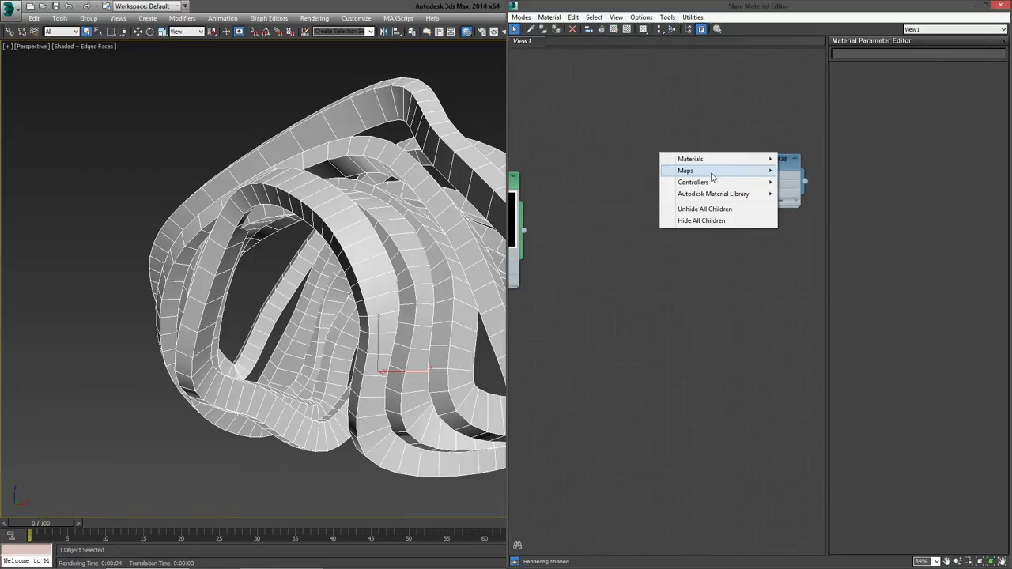
pyautogui.moveTo(715, 159)
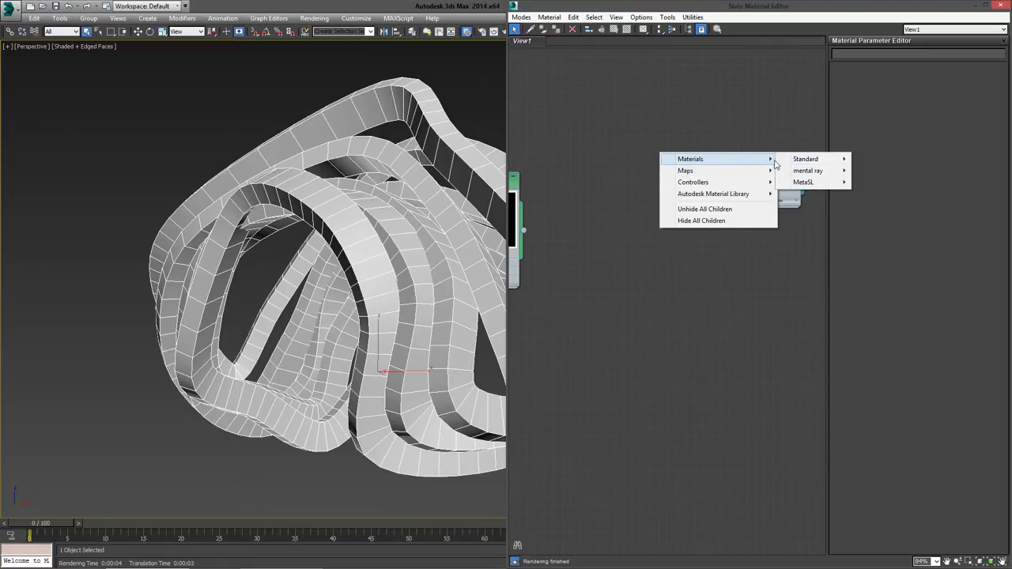
pyautogui.moveTo(807, 171)
pyautogui.click(881, 342)
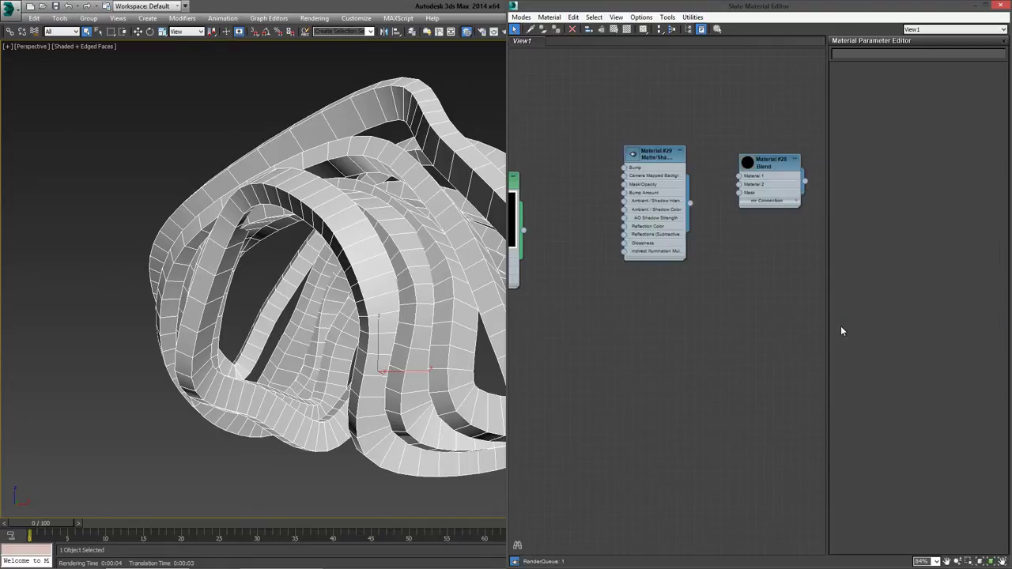
pyautogui.doubleClick(654, 158)
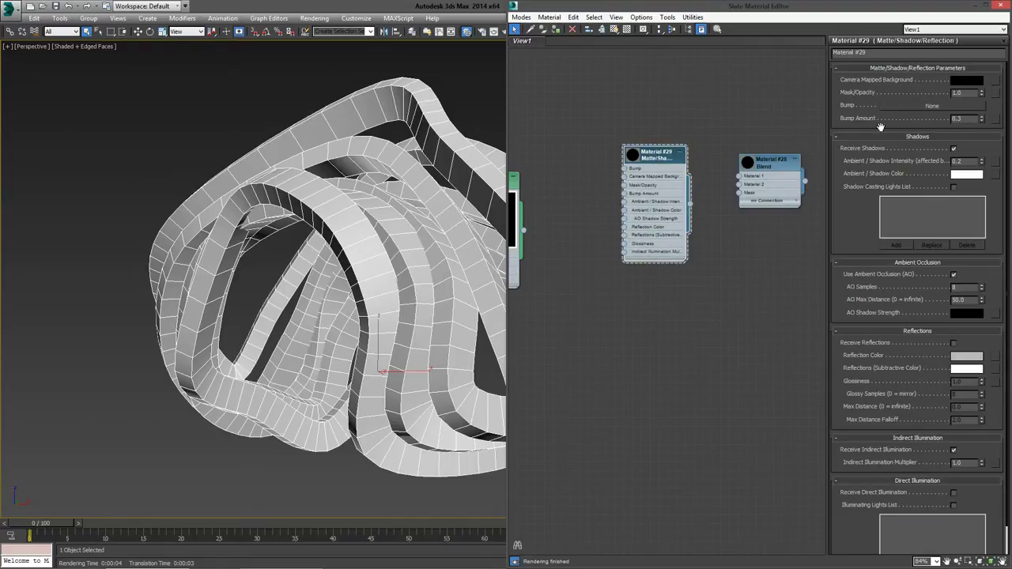
pyautogui.moveTo(670, 158); pyautogui.dragTo(697, 191, button='middle')
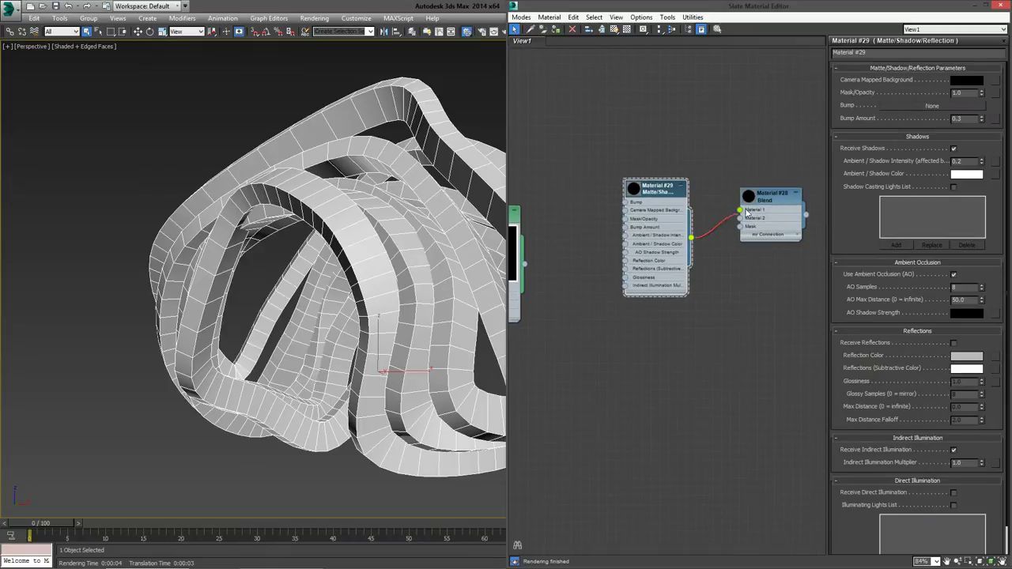
pyautogui.moveTo(656, 190); pyautogui.dragTo(647, 128)
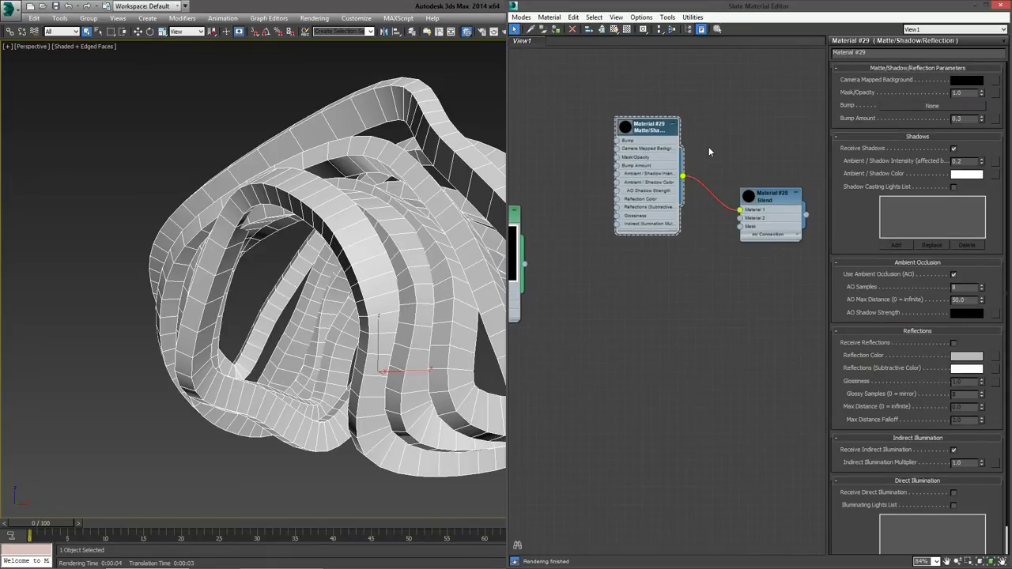
pyautogui.moveTo(696, 124); pyautogui.dragTo(661, 145, button='middle')
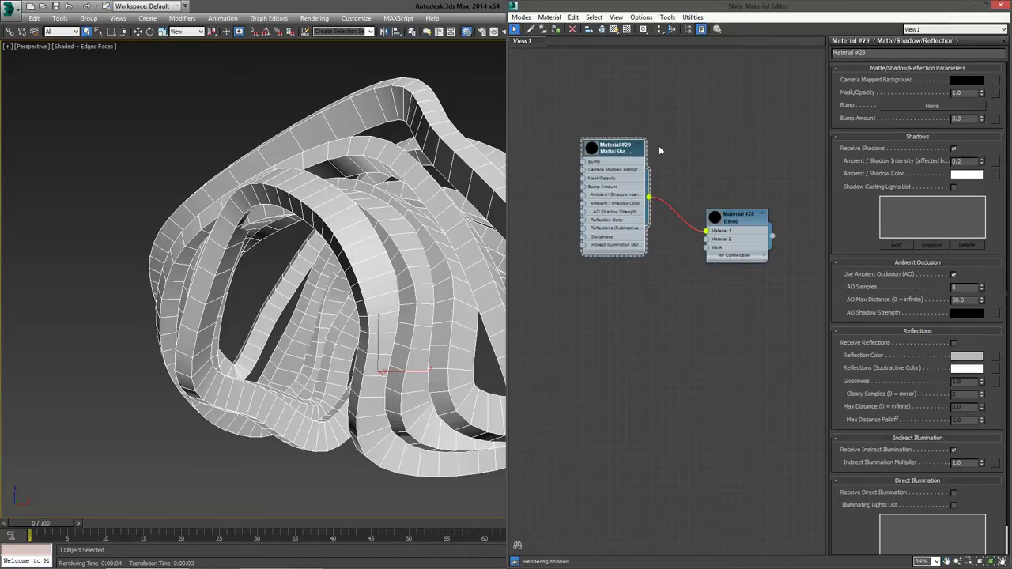
pyautogui.moveTo(642, 147); pyautogui.dragTo(685, 158, button='middle')
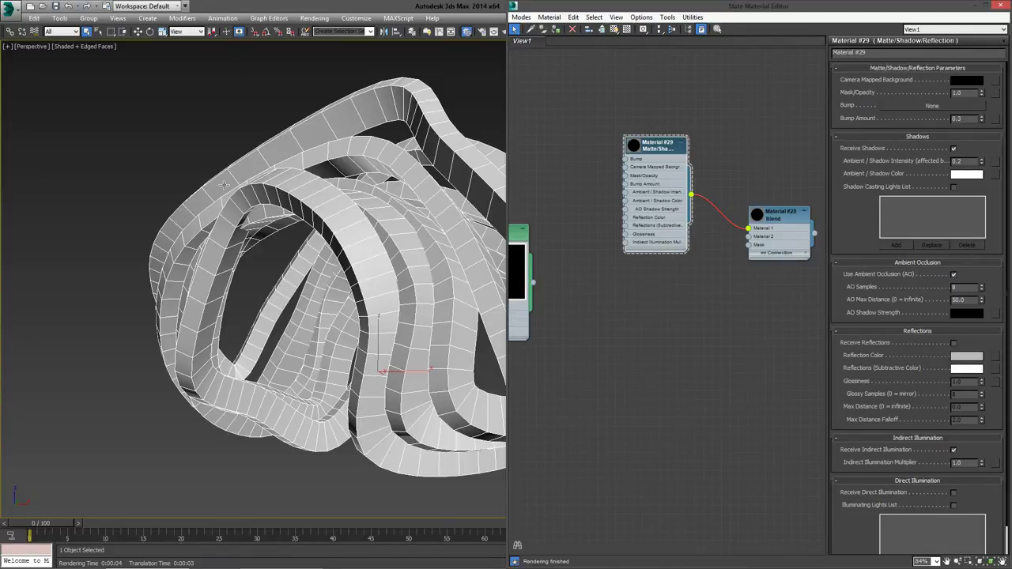
pyautogui.scroll(1, 621, 162)
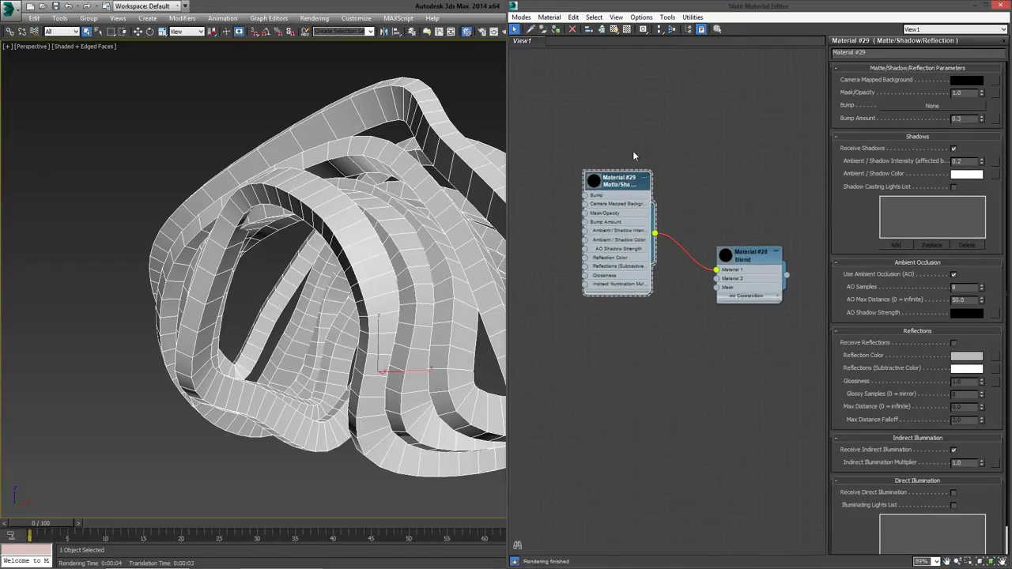
pyautogui.moveTo(632, 165); pyautogui.dragTo(619, 136, button='middle')
# - Turn off Receive Shadows, Ambient Occlusion and Indirect Illumination, and hide its unused nodeslots
pyautogui.click(955, 149)
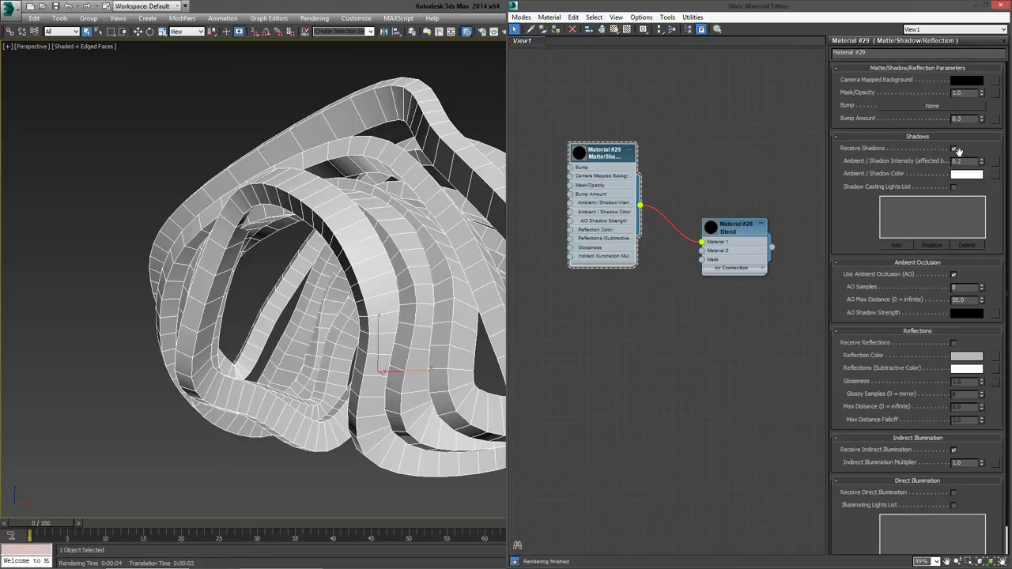
pyautogui.click(953, 275)
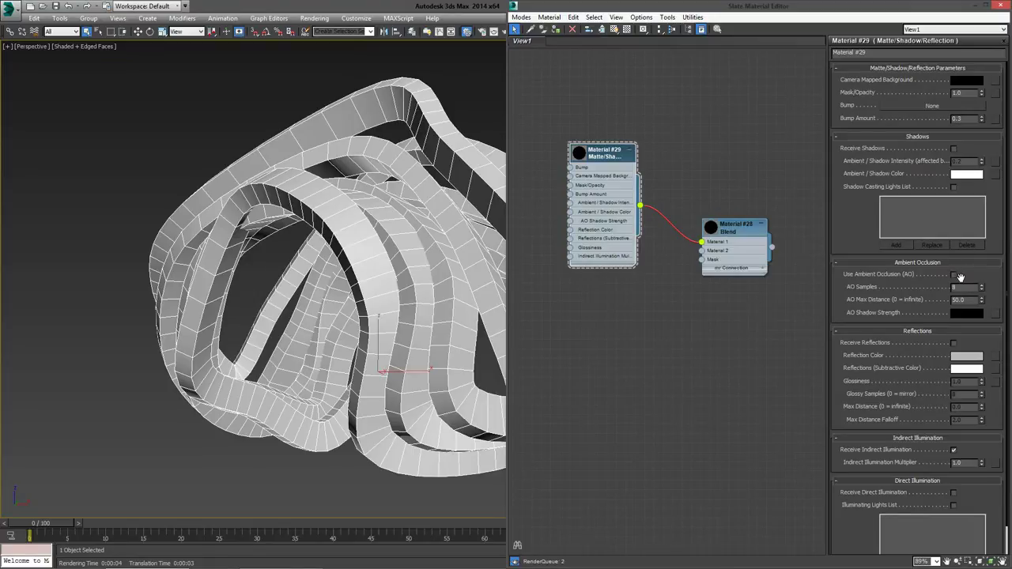
pyautogui.click(954, 450)
pyautogui.moveTo(665, 170); pyautogui.dragTo(654, 215, button='middle')
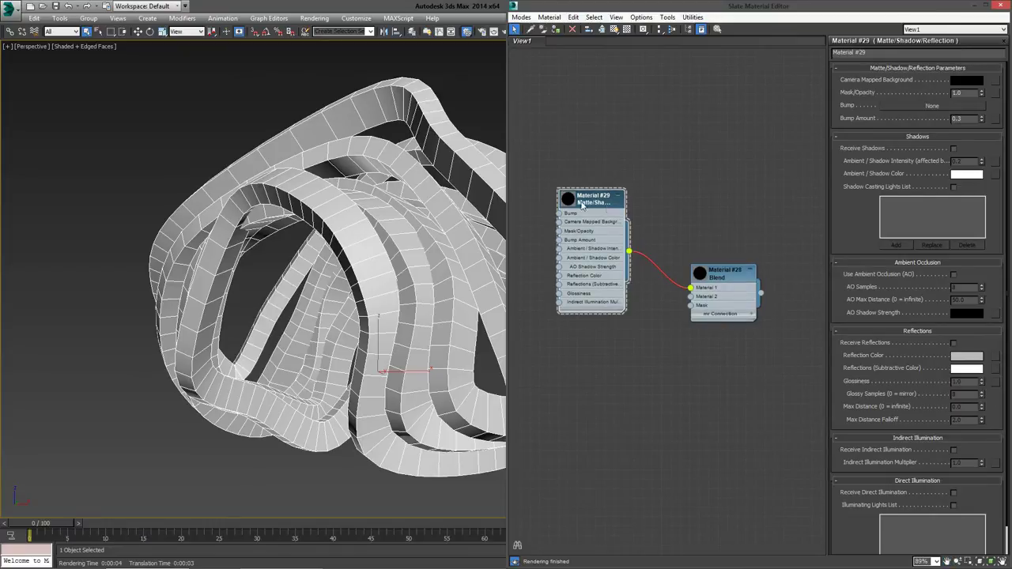
pyautogui.click(600, 31)
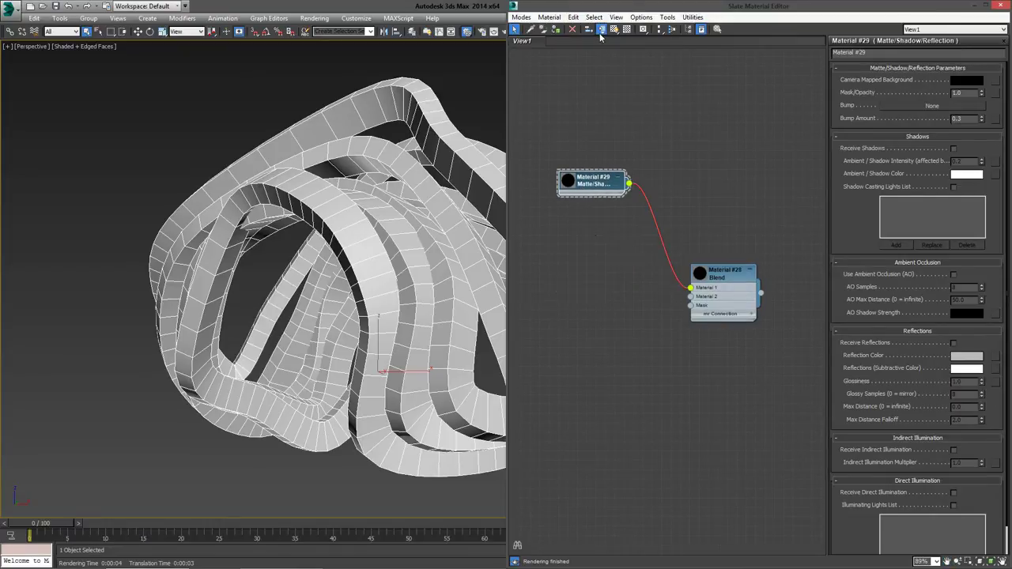
pyautogui.press('l')
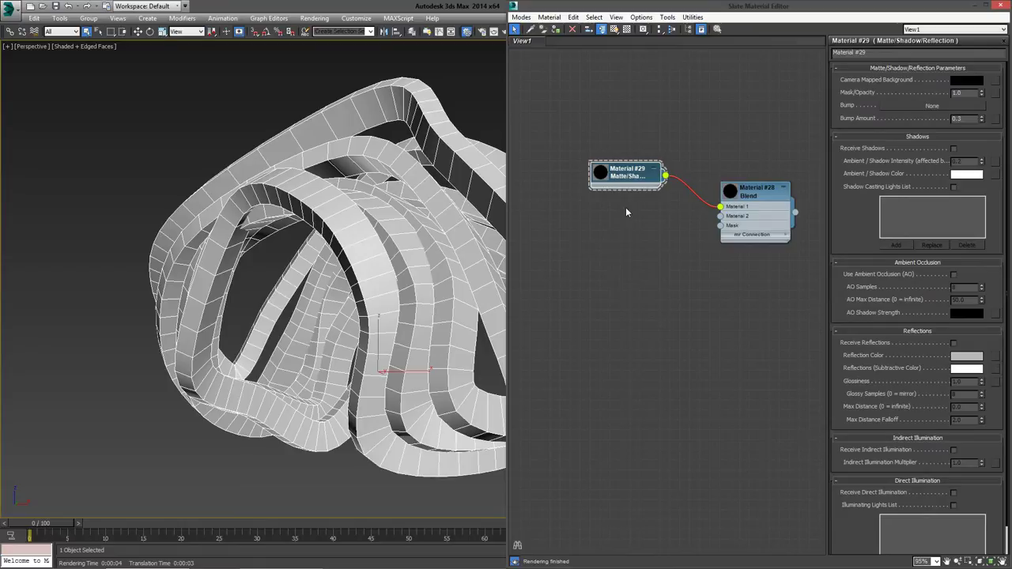
pyautogui.moveTo(628, 208); pyautogui.dragTo(726, 209, button='middle')
# - Add an Arch & Design material (Material #30) with Diffuse Level and Reflectivity at 0
pyautogui.rightClick(714, 237)
pyautogui.moveTo(745, 243)
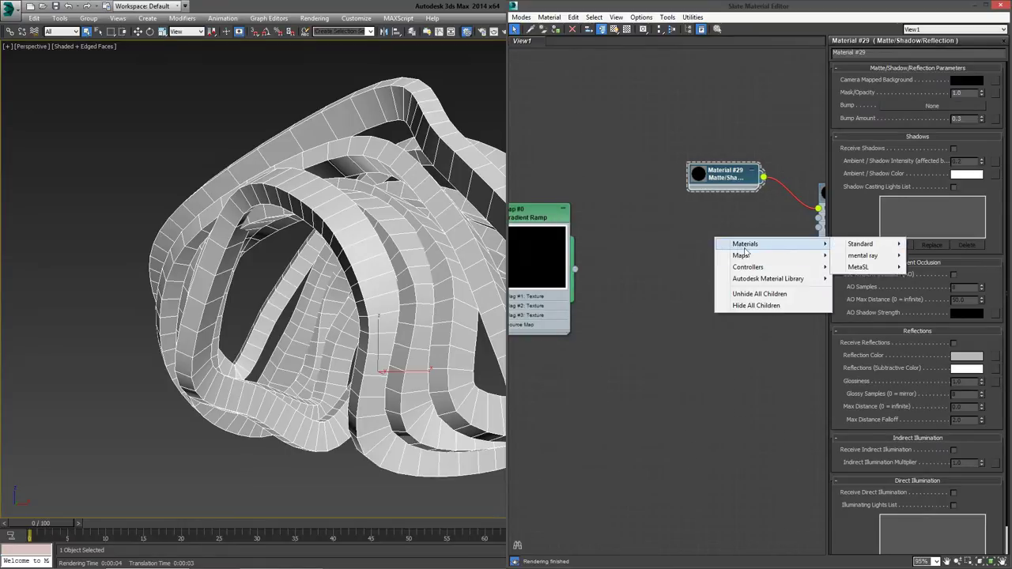
pyautogui.moveTo(863, 255)
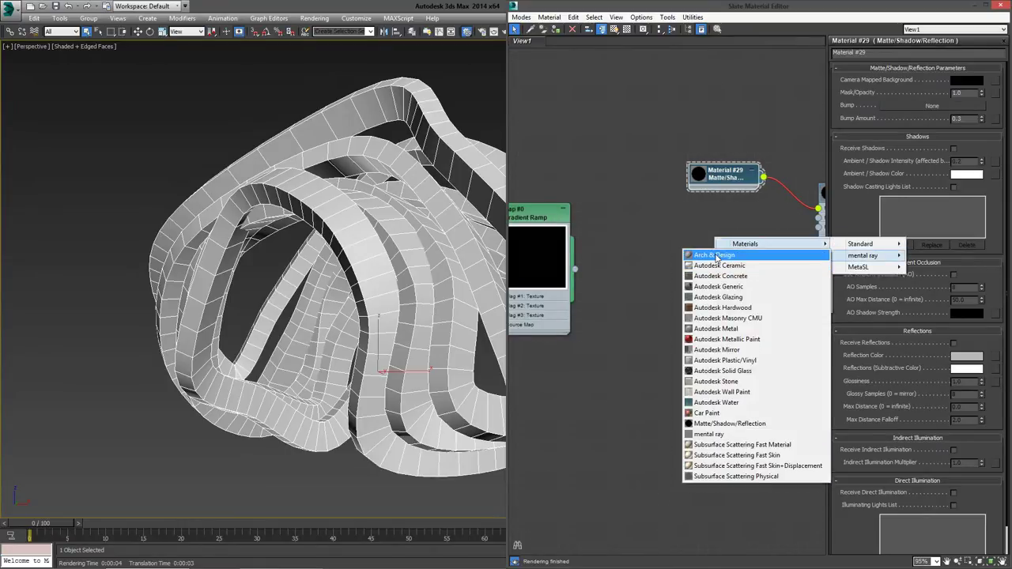
pyautogui.click(715, 254)
pyautogui.doubleClick(696, 247)
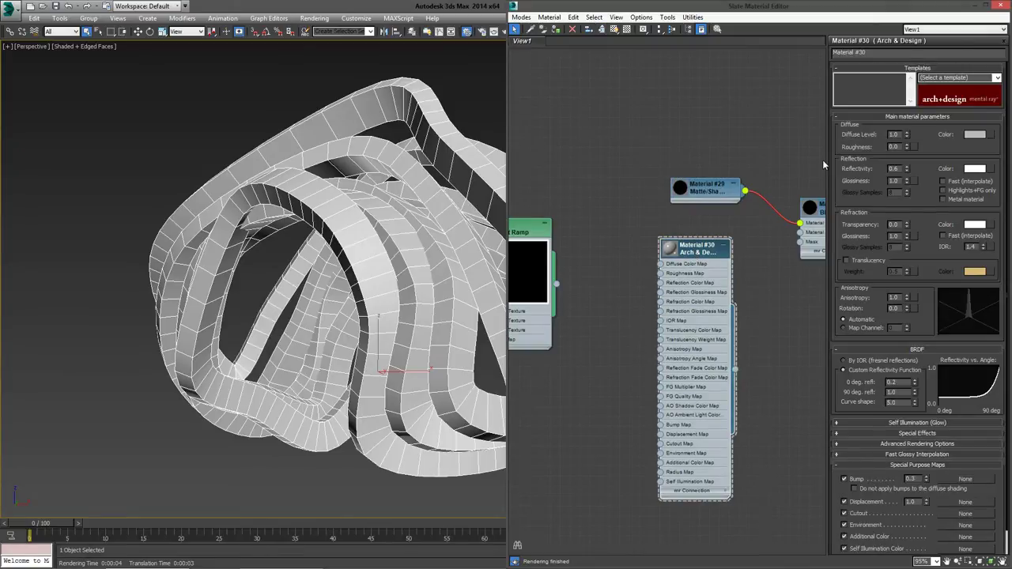
pyautogui.moveTo(723, 198); pyautogui.dragTo(734, 118, button='middle')
pyautogui.moveTo(662, 163); pyautogui.dragTo(632, 217, button='middle')
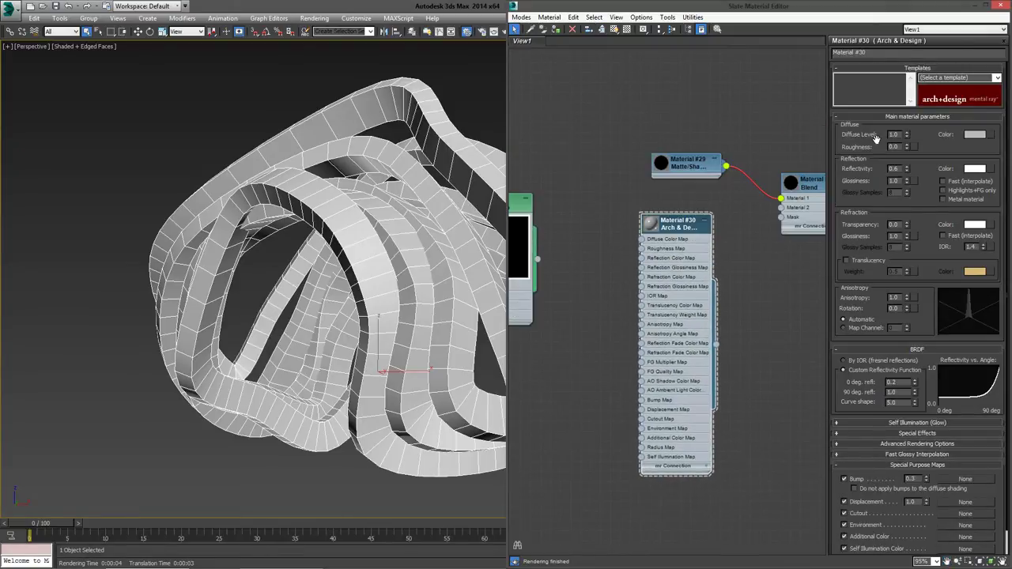
pyautogui.rightClick(907, 136)
pyautogui.rightClick(907, 170)
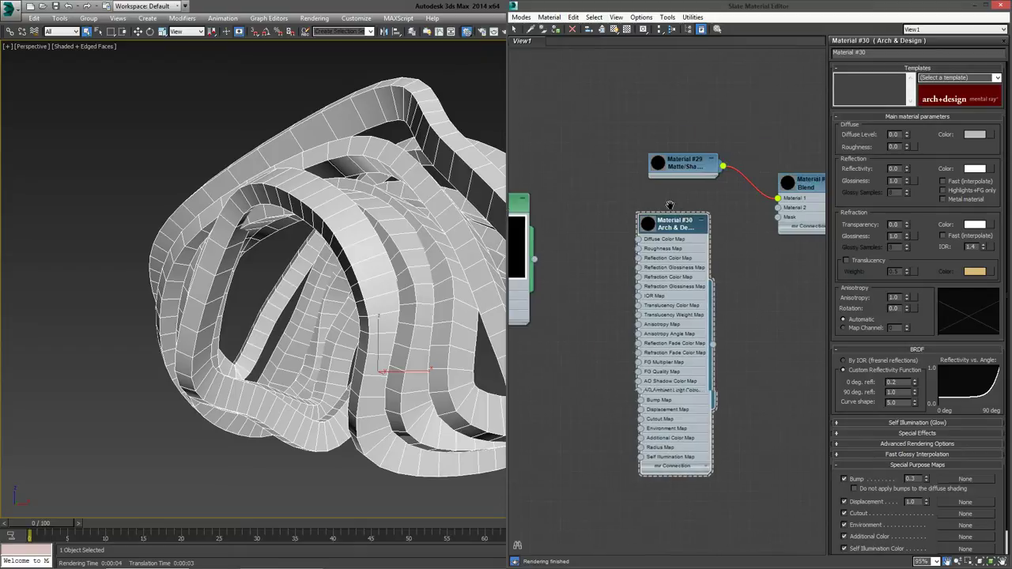
pyautogui.moveTo(696, 228); pyautogui.dragTo(648, 182, button='middle')
pyautogui.doubleClick(606, 181)
pyautogui.moveTo(605, 181); pyautogui.dragTo(623, 159)
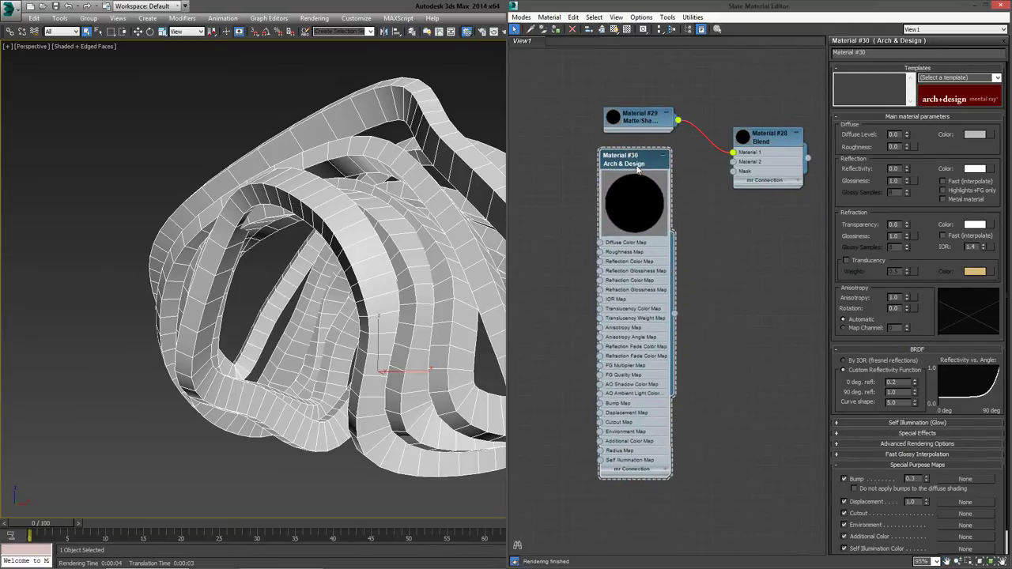
pyautogui.moveTo(542, 202); pyautogui.dragTo(607, 228, button='middle')
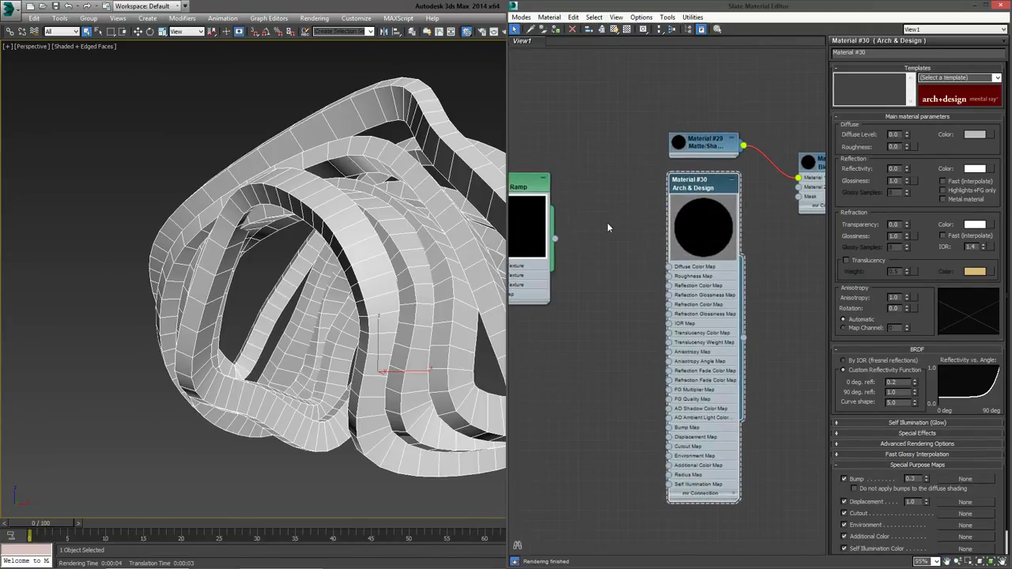
# - Expand Material #30's Self Illumination (Glow) rollout, keep Diffuse Level at 0, hide unused nodeslots
pyautogui.click(903, 423)
pyautogui.moveTo(679, 304); pyautogui.dragTo(668, 249, button='middle')
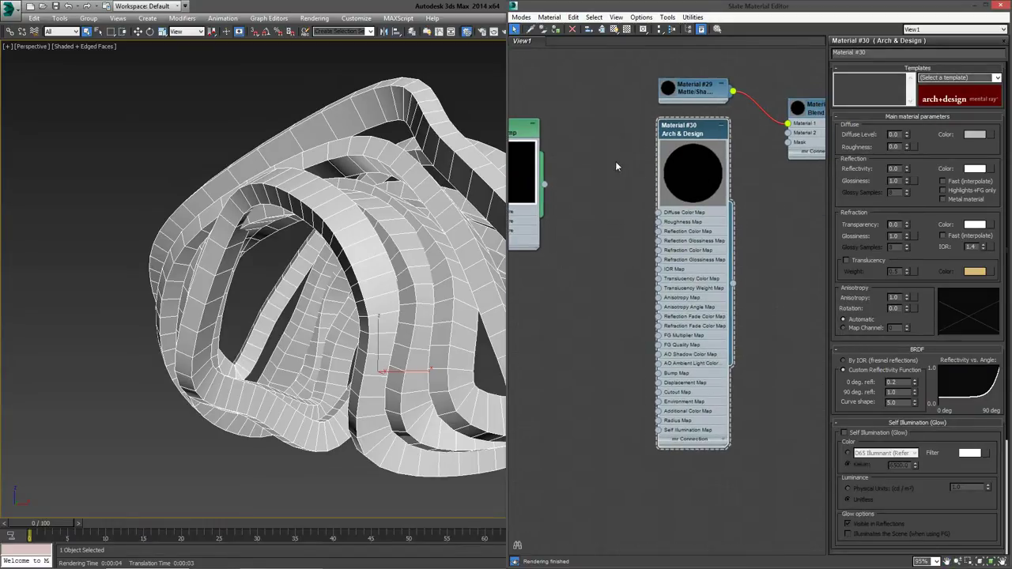
pyautogui.moveTo(615, 161); pyautogui.dragTo(622, 219, button='middle')
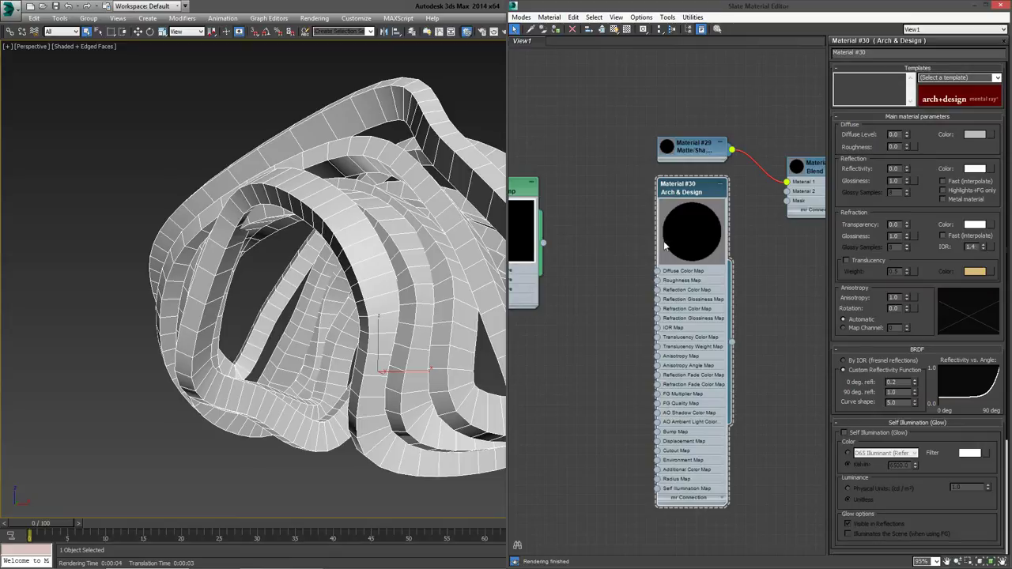
pyautogui.moveTo(907, 137); pyautogui.dragTo(908, 126)
pyautogui.moveTo(550, 230); pyautogui.dragTo(629, 238, button='middle')
pyautogui.moveTo(711, 265); pyautogui.dragTo(651, 264, button='middle')
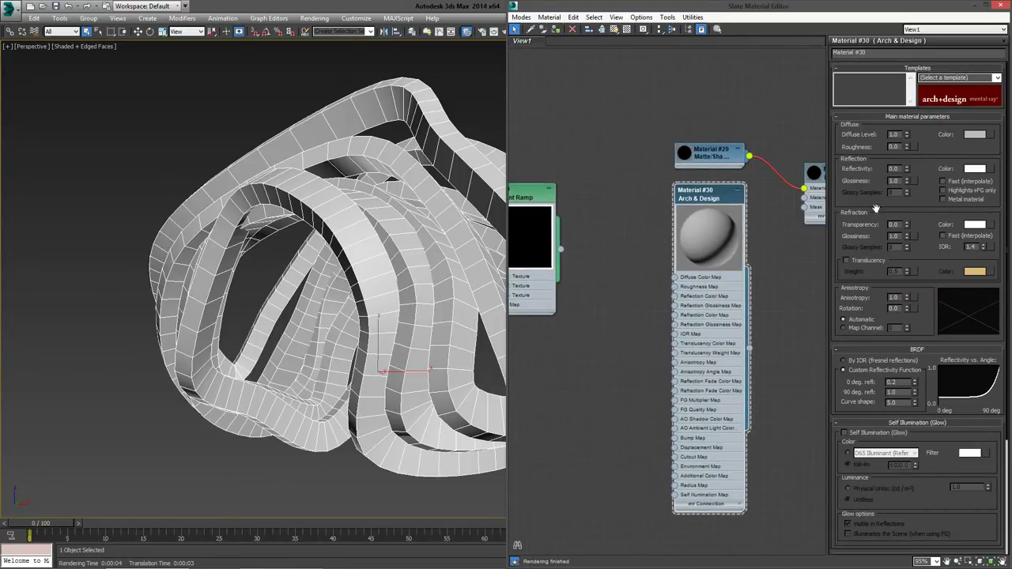
pyautogui.rightClick(908, 136)
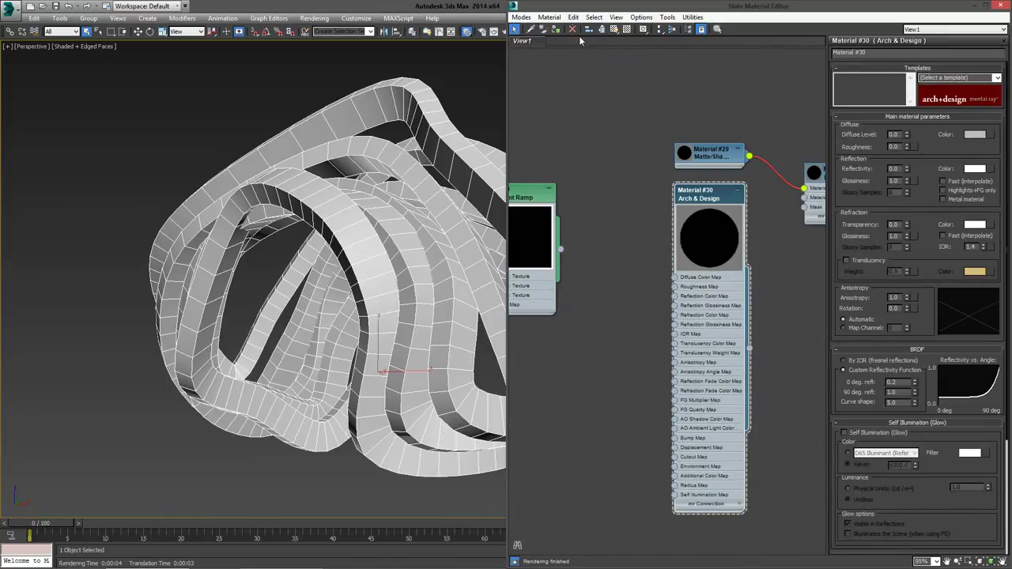
pyautogui.click(603, 29)
pyautogui.moveTo(534, 201)
pyautogui.mouseDown(button='middle')
pyautogui.moveTo(551, 178)
pyautogui.moveTo(602, 169)
pyautogui.mouseUp(button='middle')
pyautogui.moveTo(602, 168); pyautogui.dragTo(550, 176)
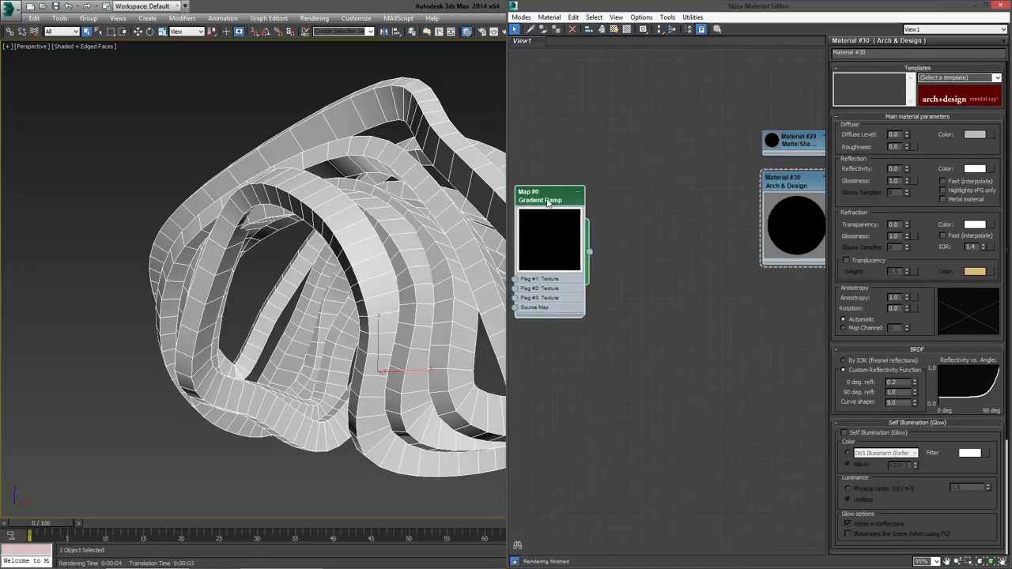
# - Add an RGB Multiply map with the Gradient Ramp wired into its Color 1
pyautogui.rightClick(658, 202)
pyautogui.moveTo(804, 222)
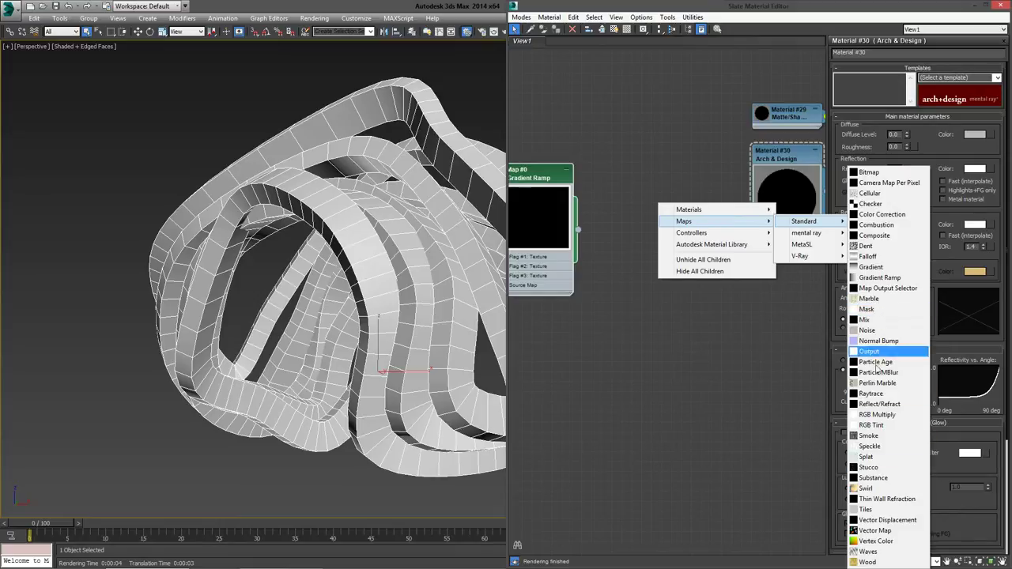
pyautogui.click(876, 414)
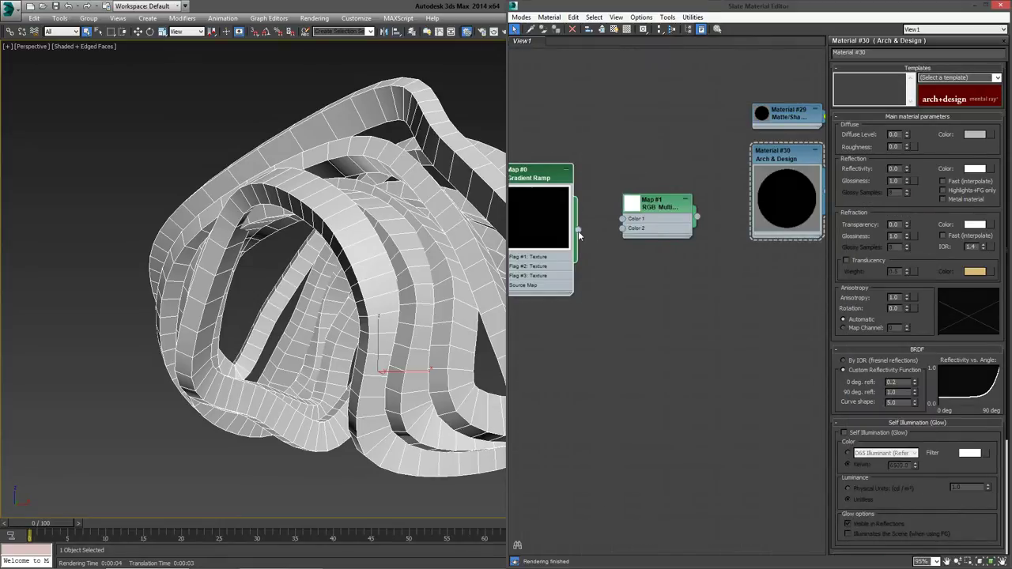
pyautogui.moveTo(577, 231); pyautogui.dragTo(622, 218)
pyautogui.doubleClick(657, 202)
pyautogui.moveTo(746, 173); pyautogui.dragTo(796, 206, button='middle')
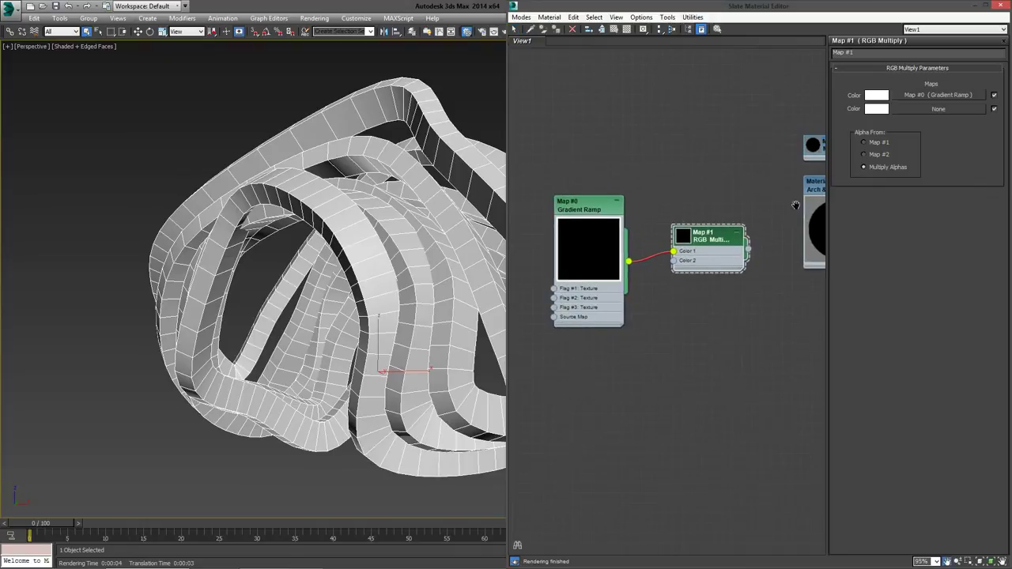
pyautogui.moveTo(701, 237); pyautogui.dragTo(719, 207)
pyautogui.moveTo(759, 316); pyautogui.dragTo(710, 324, button='middle')
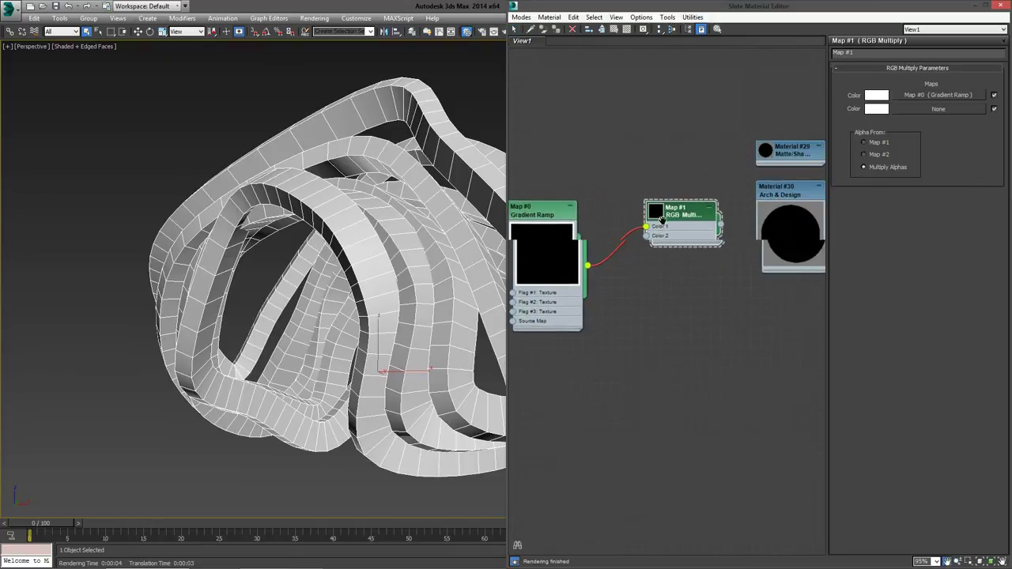
# - Set RGB Multiply Color 2 to deep orange and wire its output toward Material #30
pyautogui.click(873, 109)
pyautogui.moveTo(375, 84); pyautogui.dragTo(333, 84)
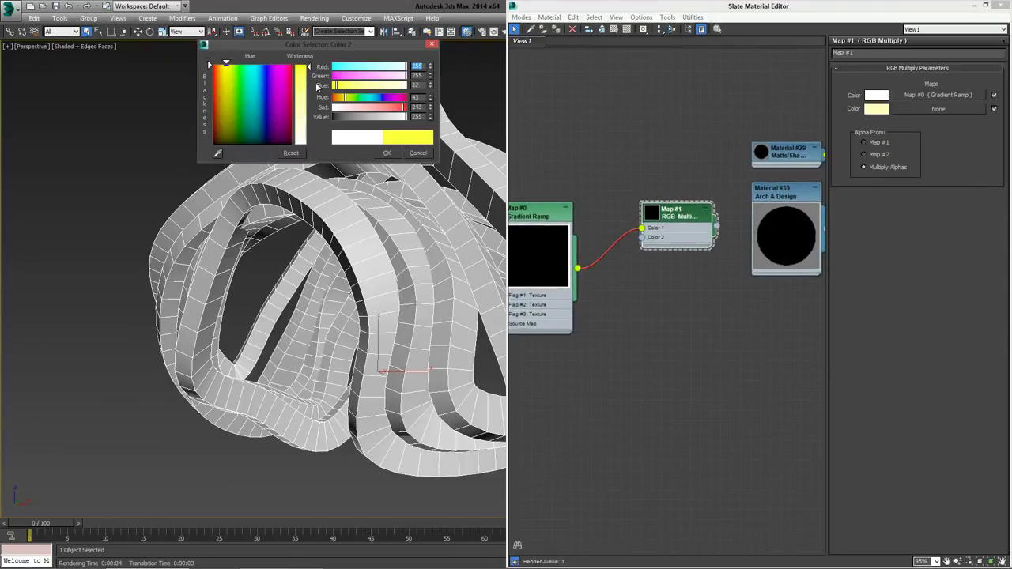
pyautogui.moveTo(395, 97); pyautogui.dragTo(338, 102)
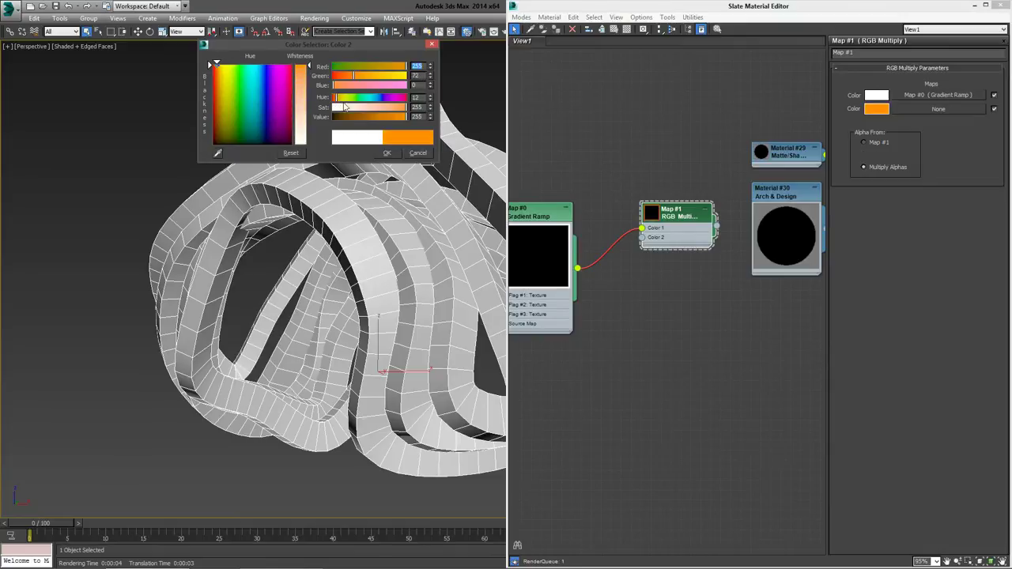
pyautogui.click(386, 152)
pyautogui.moveTo(714, 233); pyautogui.dragTo(658, 237, button='middle')
pyautogui.moveTo(660, 231); pyautogui.dragTo(723, 204)
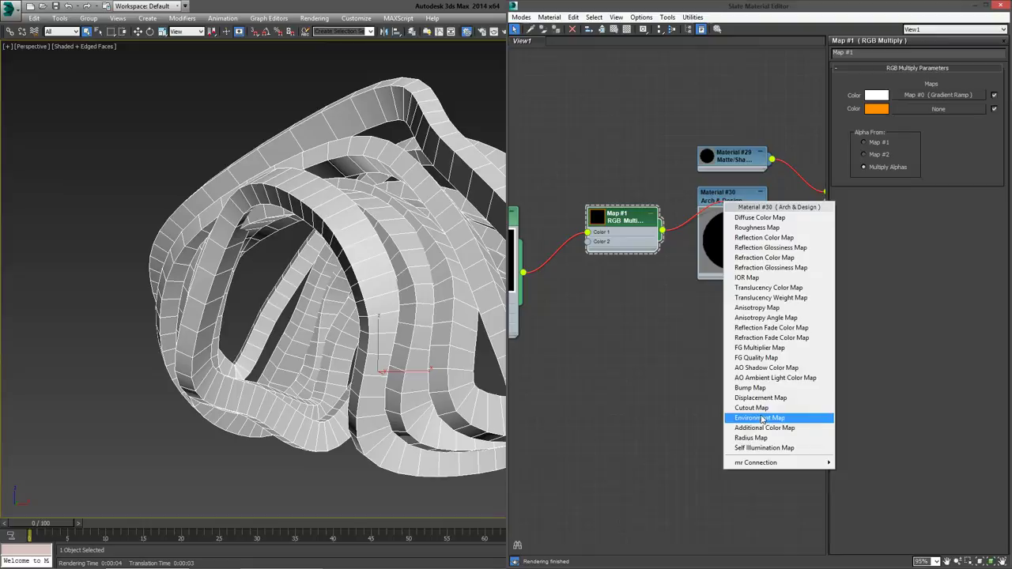
# - Plug the RGB Multiply map into Material #30's Self Illumination slot, enabling glow at luminance 2.0
pyautogui.click(771, 448)
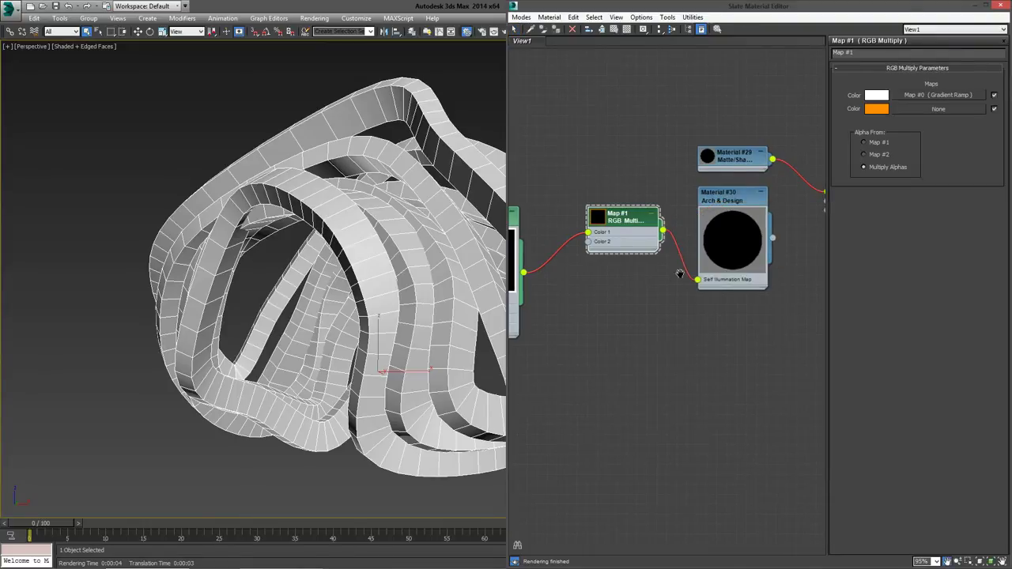
pyautogui.click(715, 286)
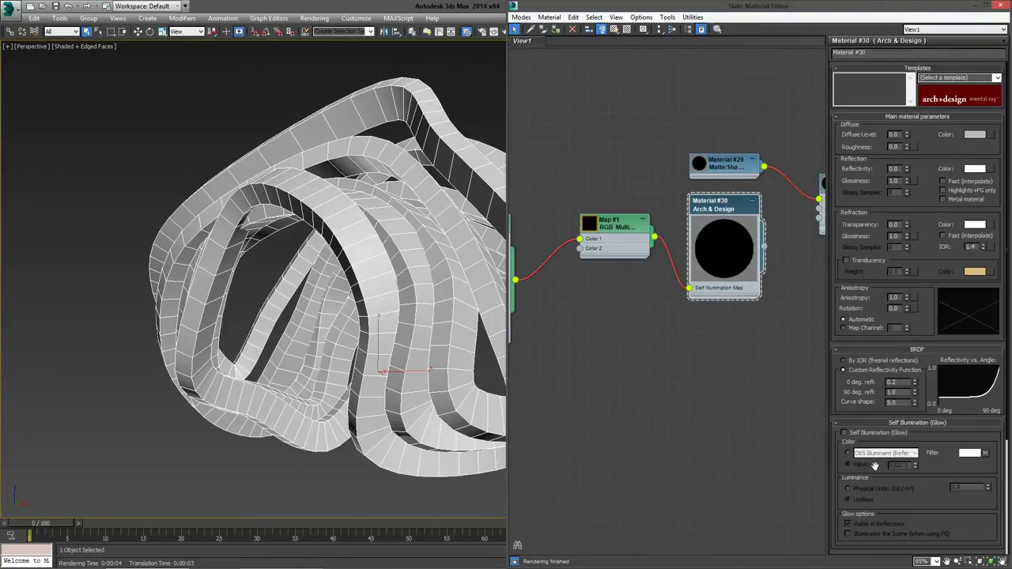
pyautogui.click(868, 434)
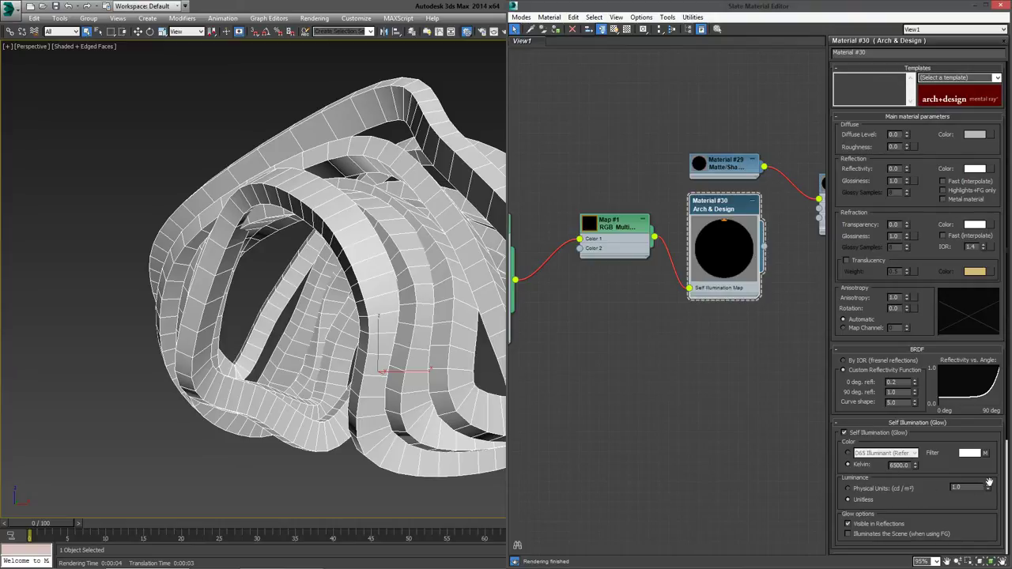
pyautogui.write('2')
pyautogui.press('Return')
pyautogui.scroll(-2, 710, 314)
pyautogui.scroll(-1, 710, 314)
pyautogui.scroll(-1, 710, 314)
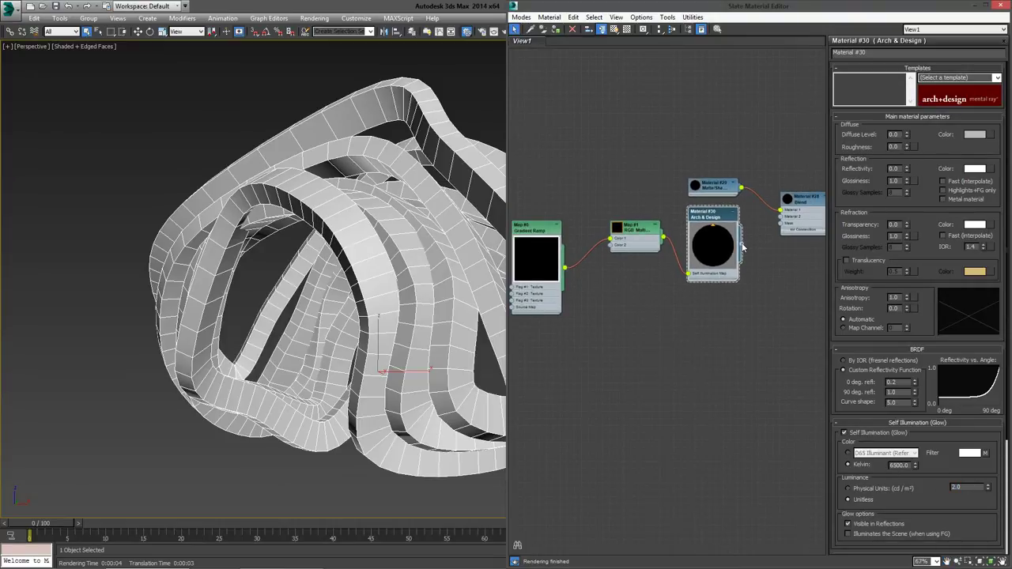
# - Arrange Material #29, Material #30 and the RGB Multiply node into a tidy chain
pyautogui.moveTo(788, 200); pyautogui.dragTo(737, 212, button='middle')
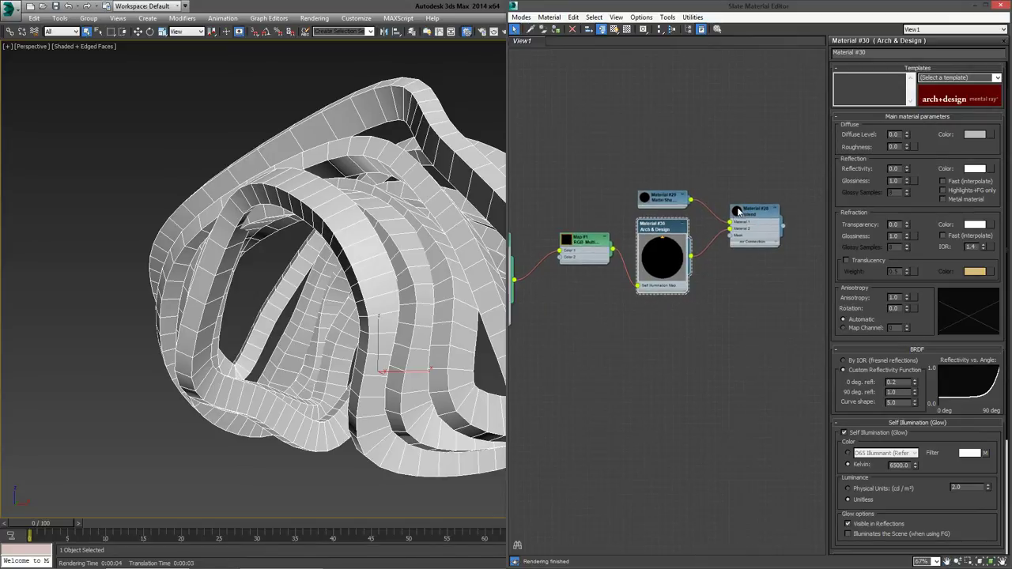
pyautogui.doubleClick(737, 212)
pyautogui.scroll(1, 739, 212)
pyautogui.scroll(1, 739, 212)
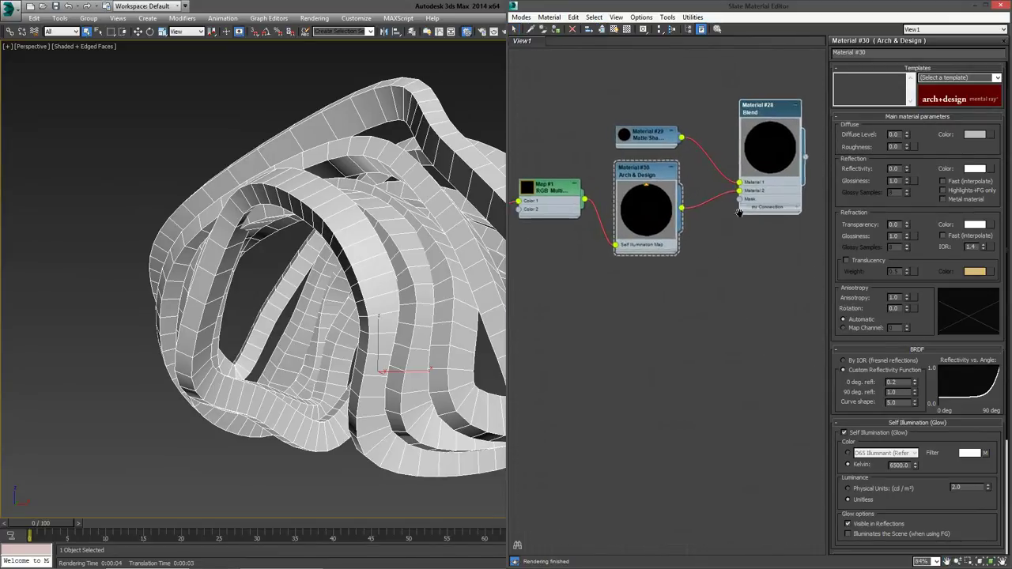
pyautogui.scroll(-2, 739, 212)
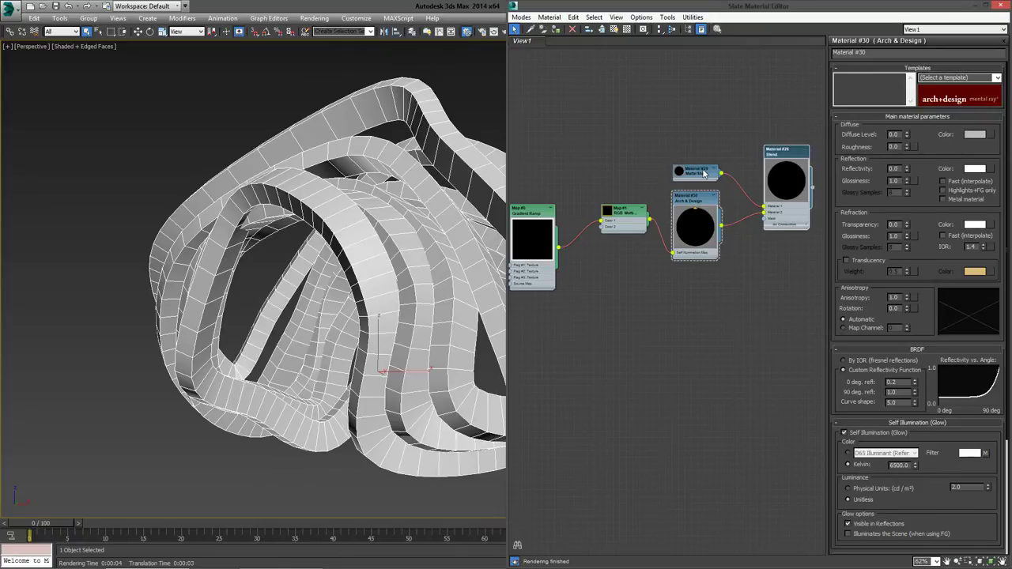
pyautogui.moveTo(704, 174); pyautogui.dragTo(696, 154)
pyautogui.moveTo(696, 200); pyautogui.dragTo(690, 175)
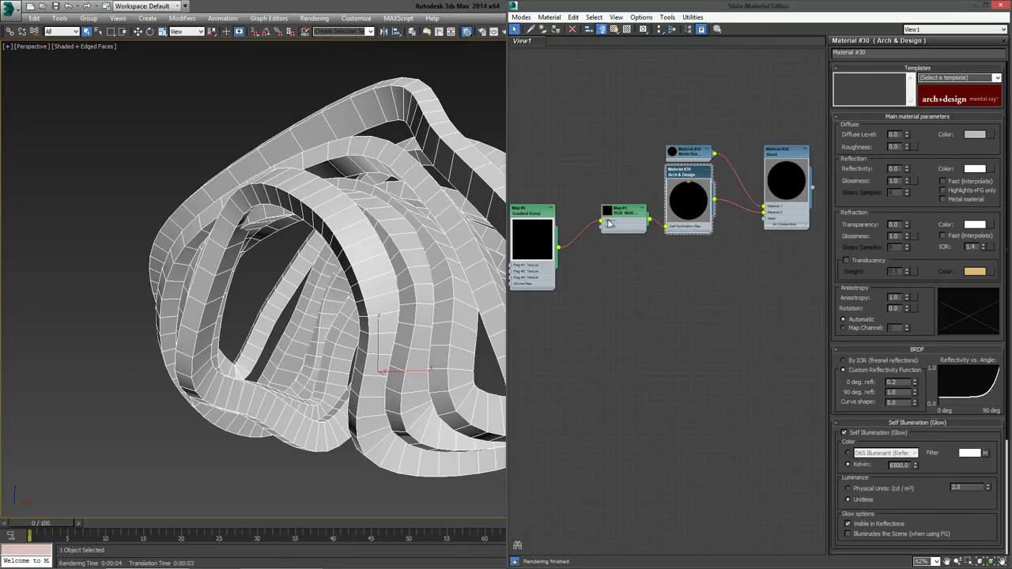
pyautogui.moveTo(609, 224); pyautogui.dragTo(595, 210)
# - Wire the Gradient Ramp output into the Blend material's Mask input
pyautogui.moveTo(560, 248); pyautogui.dragTo(765, 222)
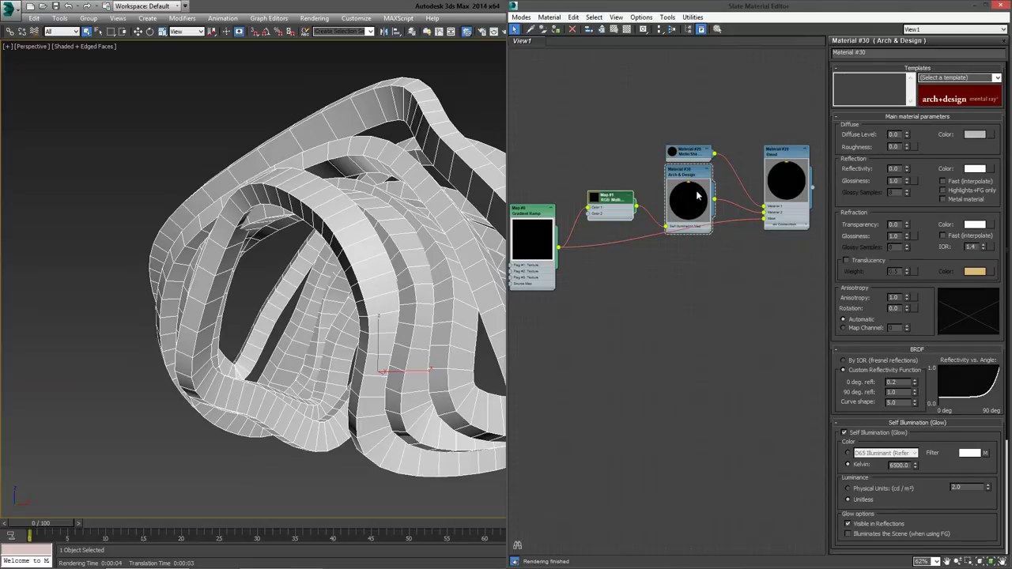
pyautogui.moveTo(698, 195)
pyautogui.mouseDown(button='middle')
pyautogui.moveTo(698, 228)
pyautogui.moveTo(676, 264)
pyautogui.mouseUp(button='middle')
pyautogui.click(678, 208)
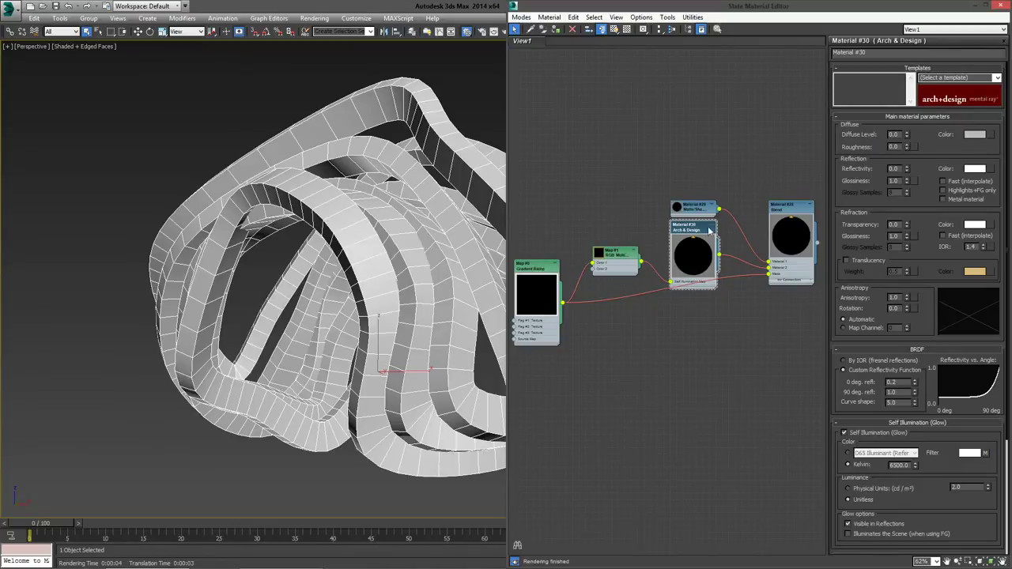
pyautogui.scroll(-2, 596, 239)
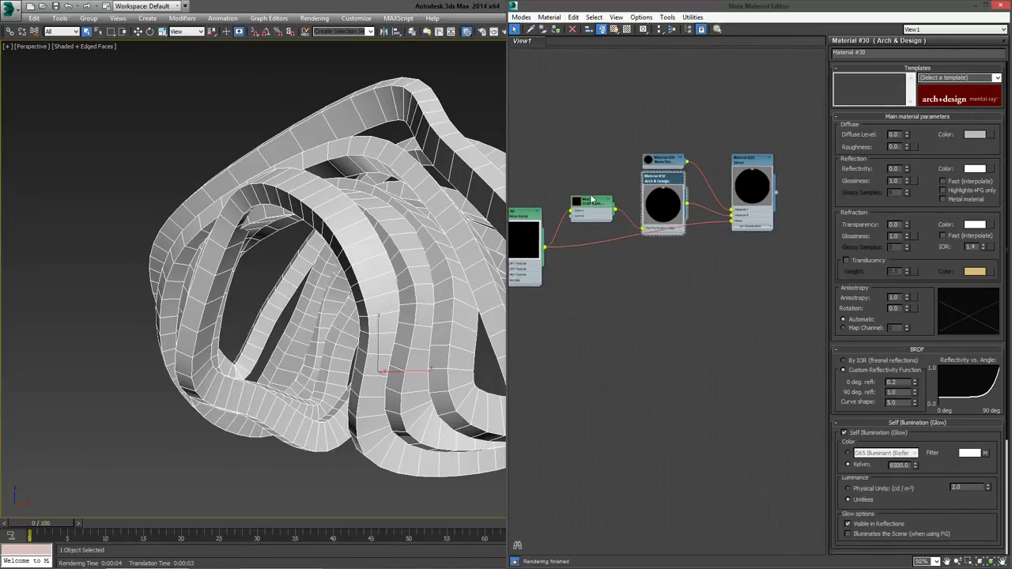
pyautogui.moveTo(739, 182); pyautogui.dragTo(781, 186, button='middle')
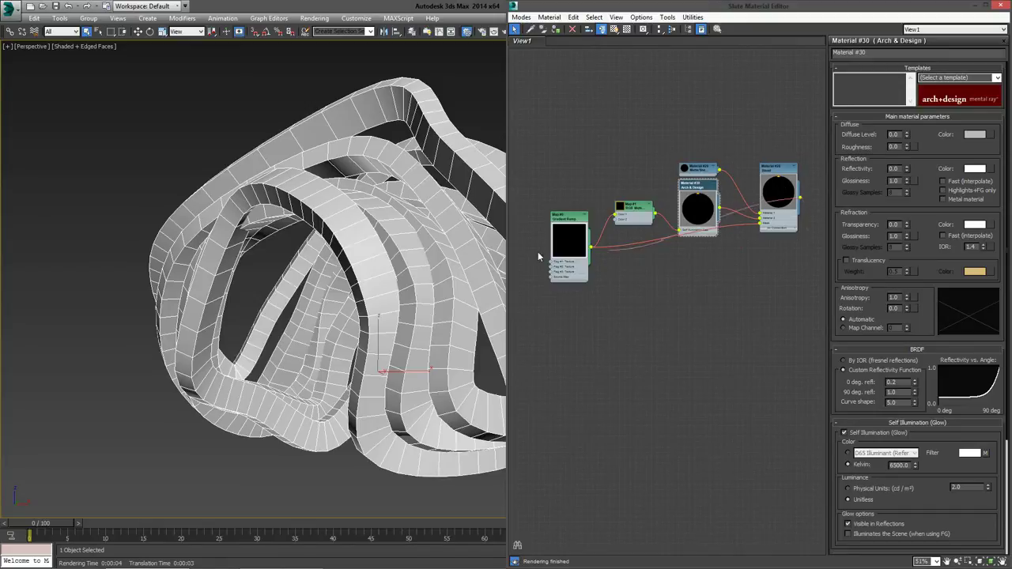
# - Render the helix and switch the frame buffer from alpha to RGB display
pyautogui.click(975, 11)
pyautogui.hotkey('shift', 'q')
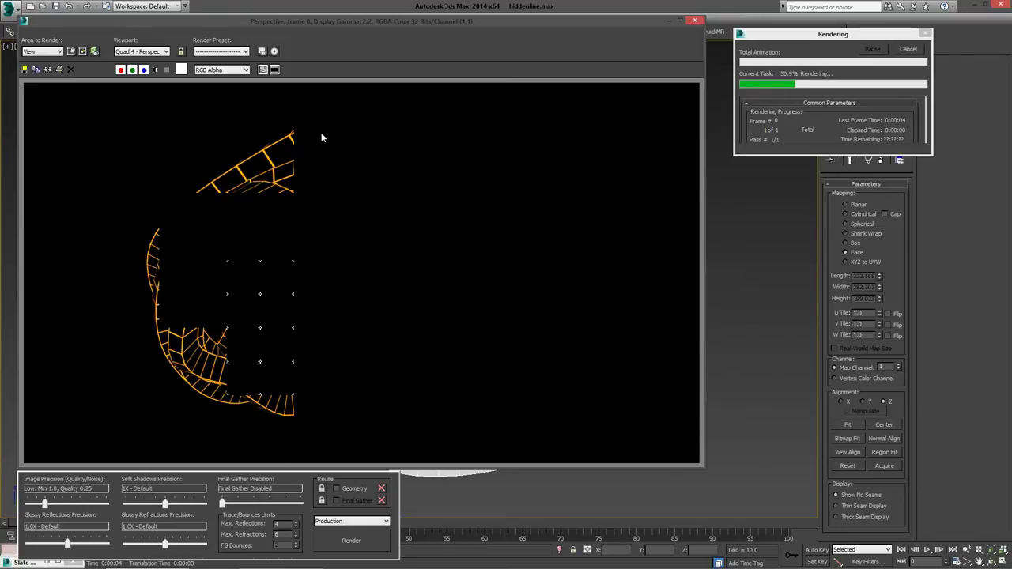
pyautogui.click(156, 70)
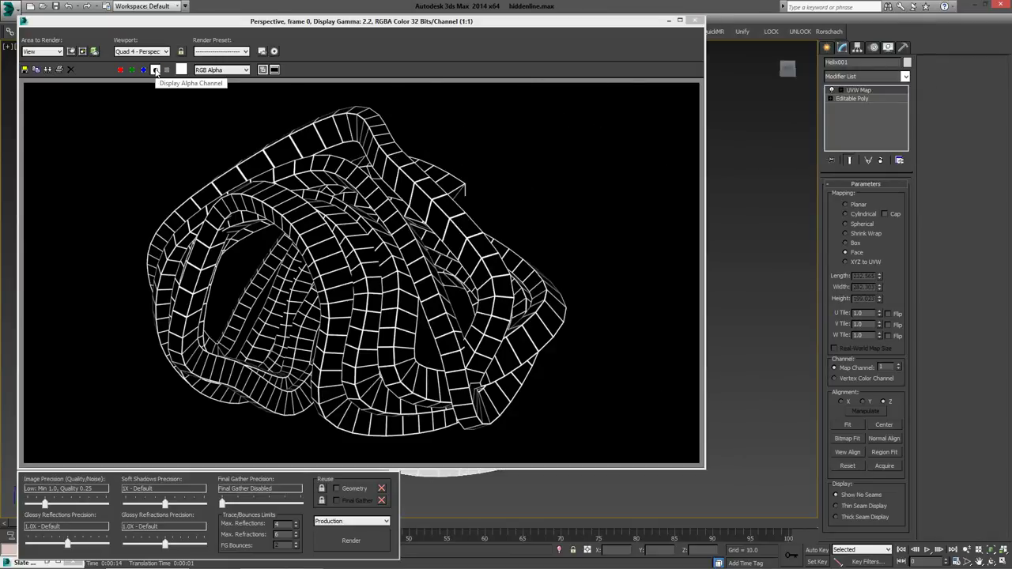
pyautogui.click(155, 70)
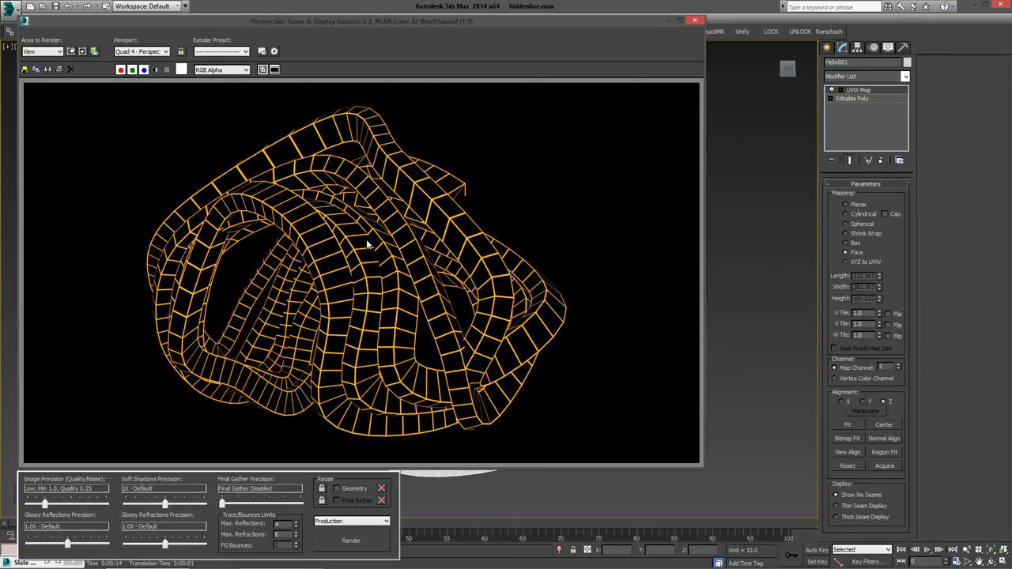
# - Open the Map #1 RGB Multiply settings in the Slate node graph
pyautogui.click(694, 22)
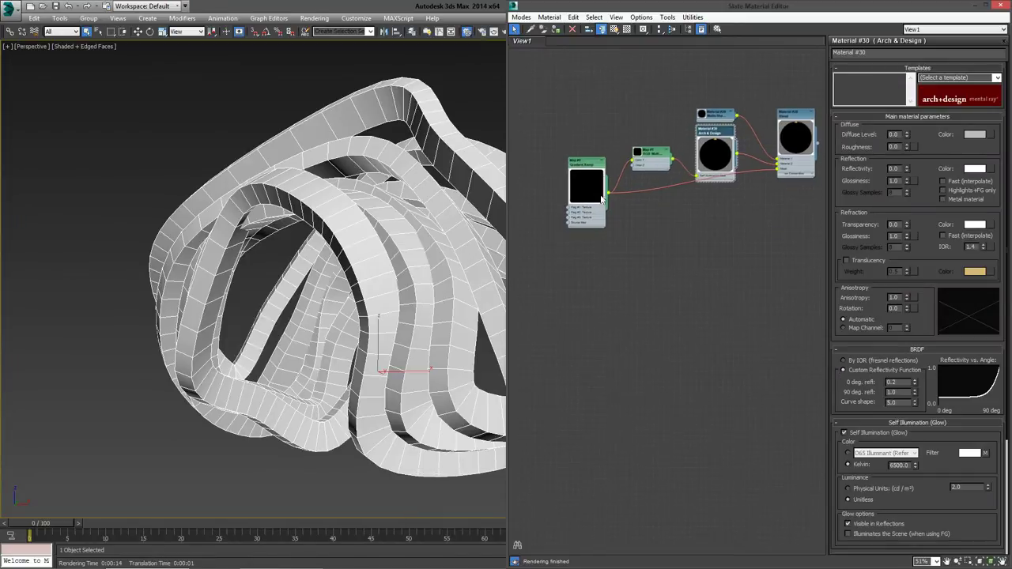
pyautogui.scroll(2, 546, 103)
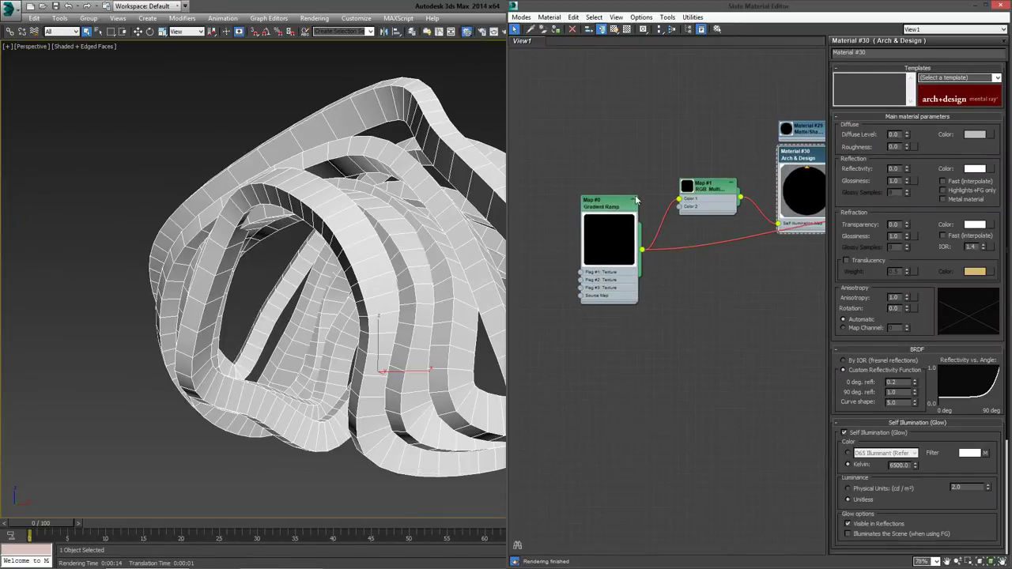
pyautogui.moveTo(810, 176)
pyautogui.mouseDown(button='middle')
pyautogui.moveTo(726, 215)
pyautogui.moveTo(789, 207)
pyautogui.mouseUp(button='middle')
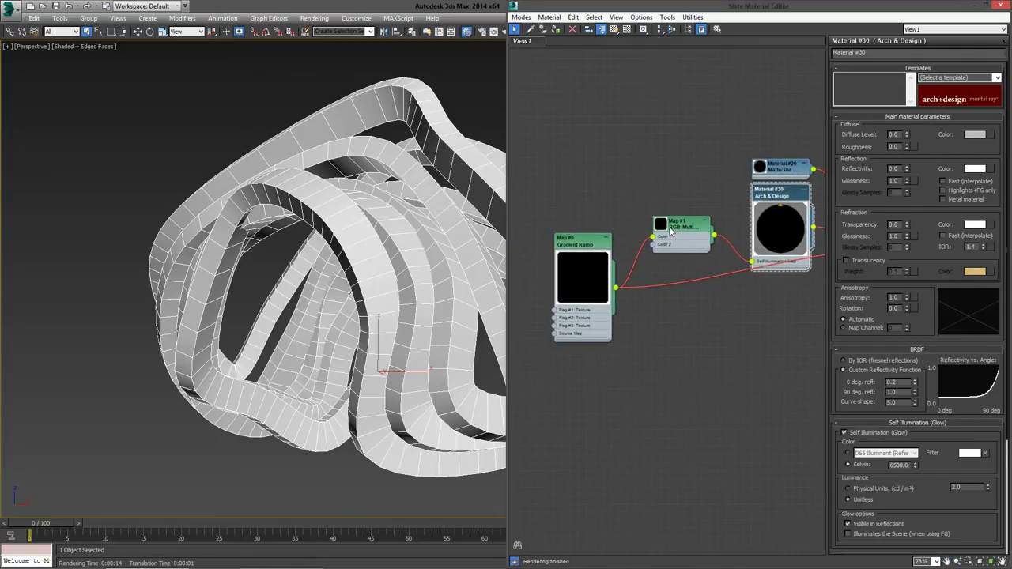
pyautogui.doubleClick(682, 227)
pyautogui.moveTo(685, 228); pyautogui.dragTo(650, 253, button='middle')
# - Change RGB Multiply Color 2 from orange to cyan and start a test render
pyautogui.click(876, 109)
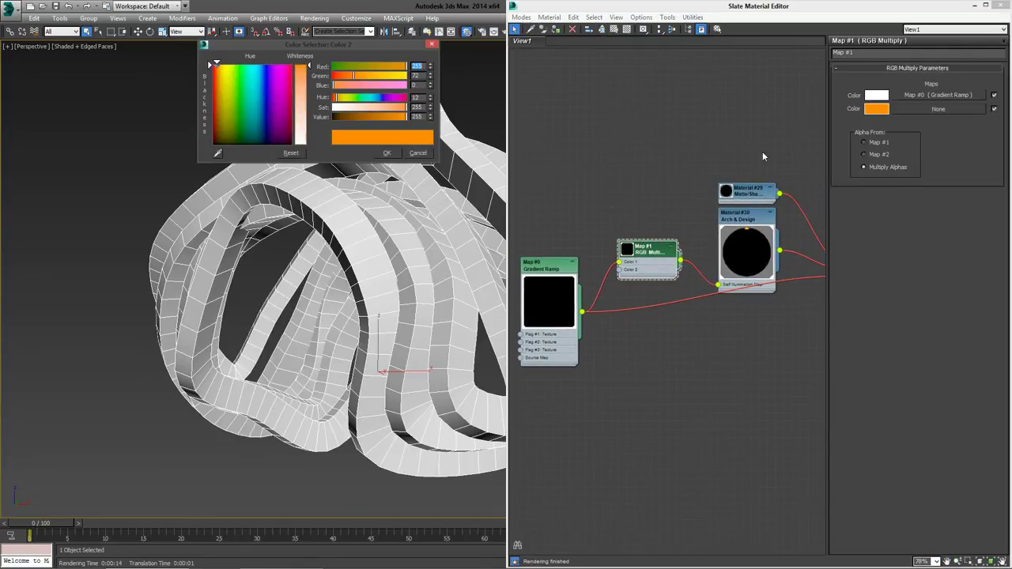
pyautogui.moveTo(378, 97); pyautogui.dragTo(371, 96)
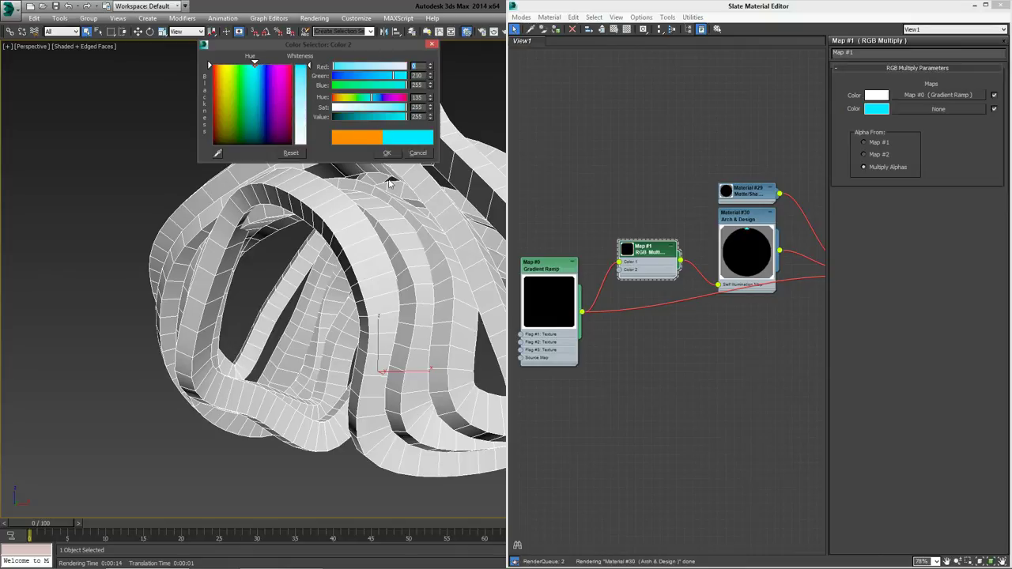
pyautogui.click(387, 152)
pyautogui.hotkey('shift', 'q')
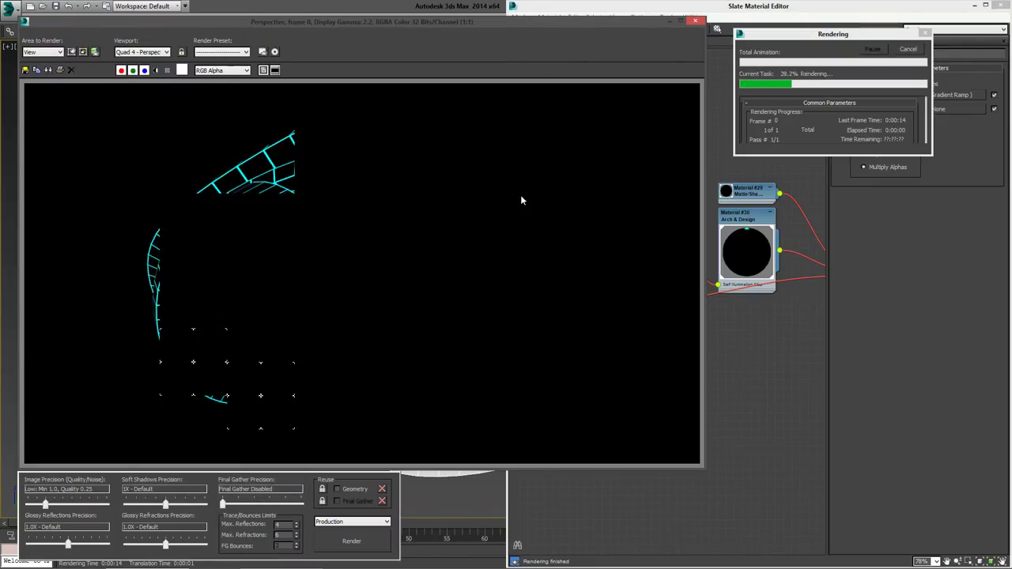
# - Adjust the Map #0 Gradient Ramp flag, test-rendering until only a thin white band remains at the right end
pyautogui.click(694, 21)
pyautogui.doubleClick(552, 269)
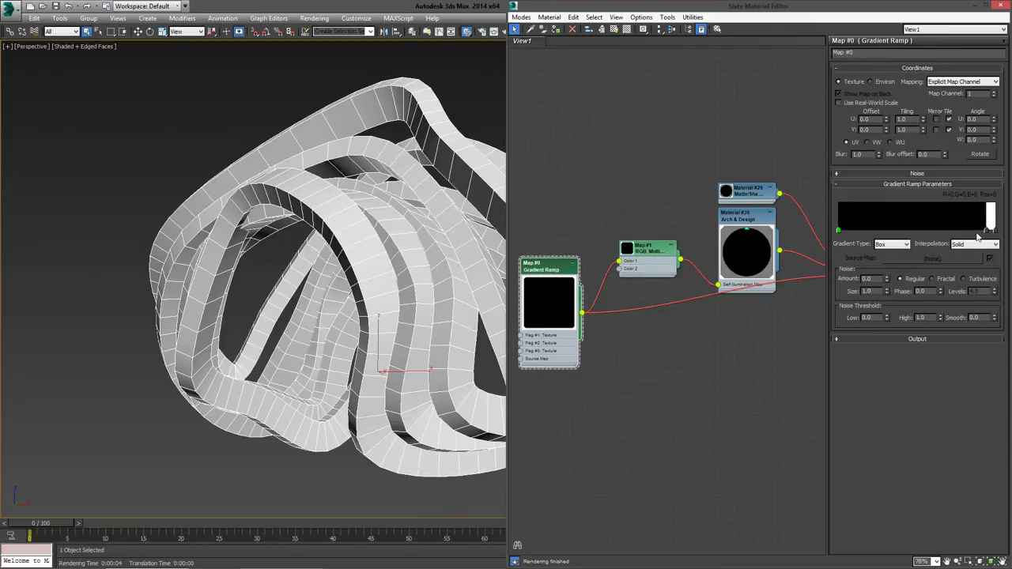
pyautogui.moveTo(991, 230); pyautogui.dragTo(949, 231)
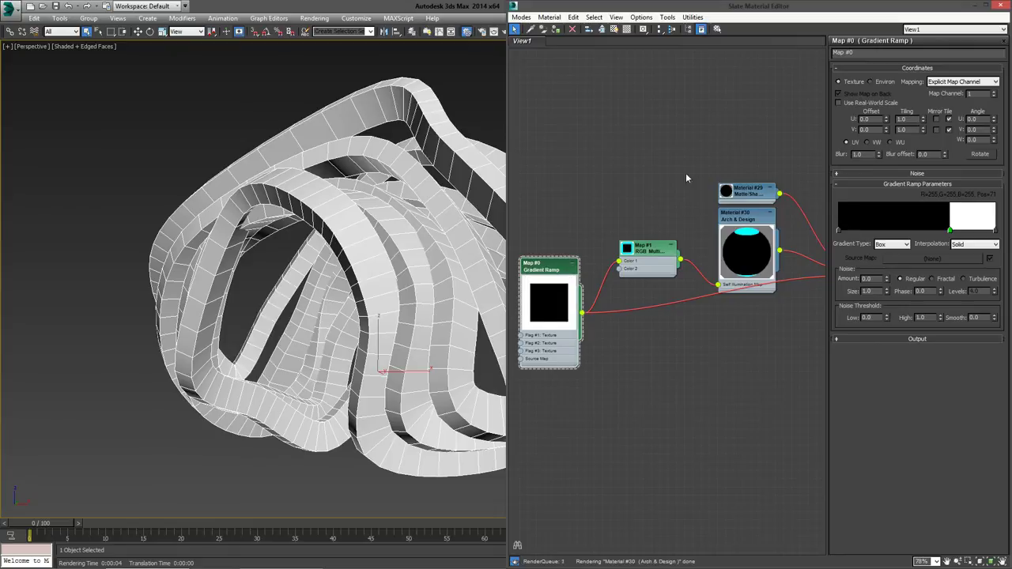
pyautogui.hotkey('shift', 'q')
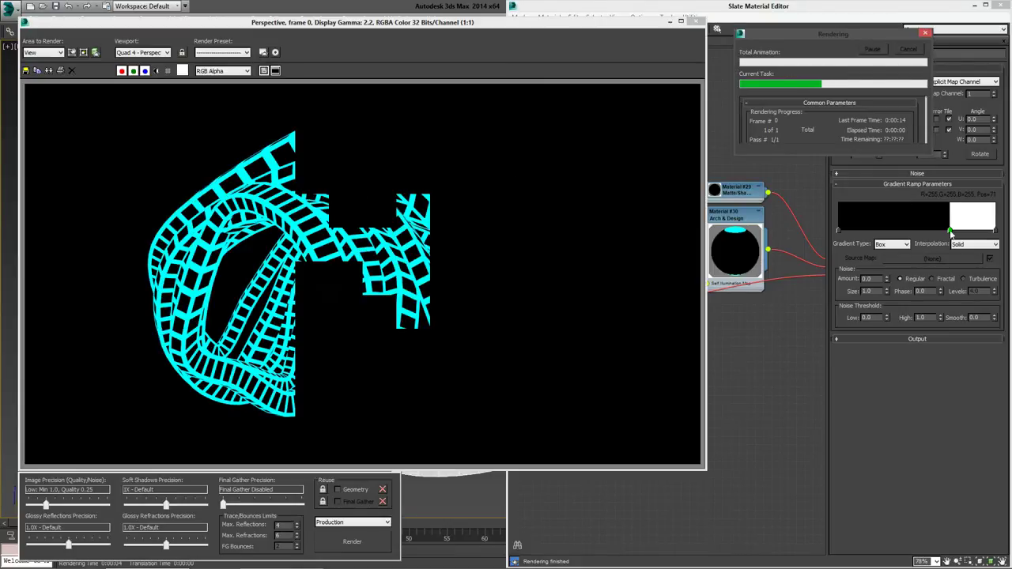
pyautogui.moveTo(951, 232); pyautogui.dragTo(989, 234)
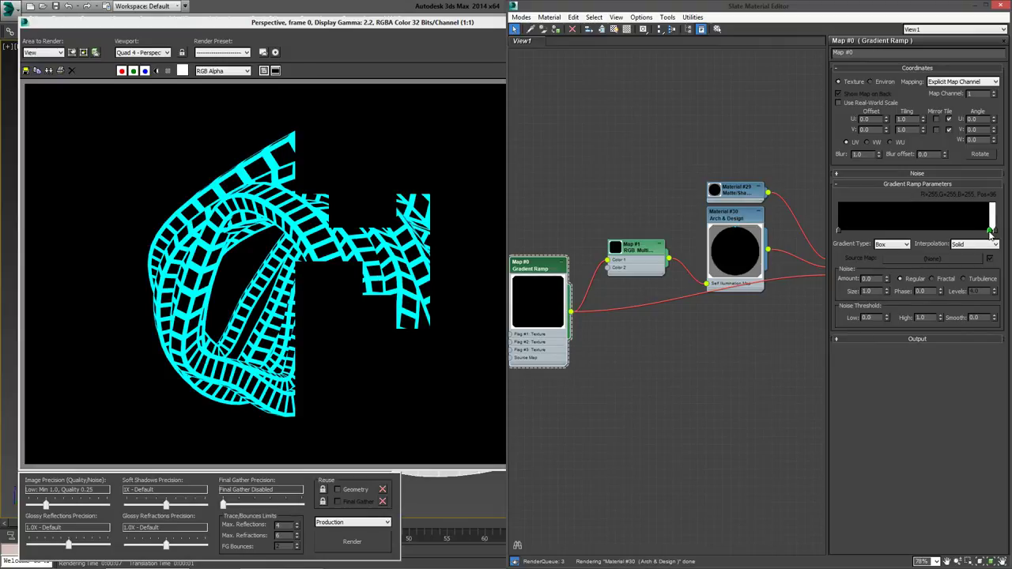
pyautogui.hotkey('shift', 'q')
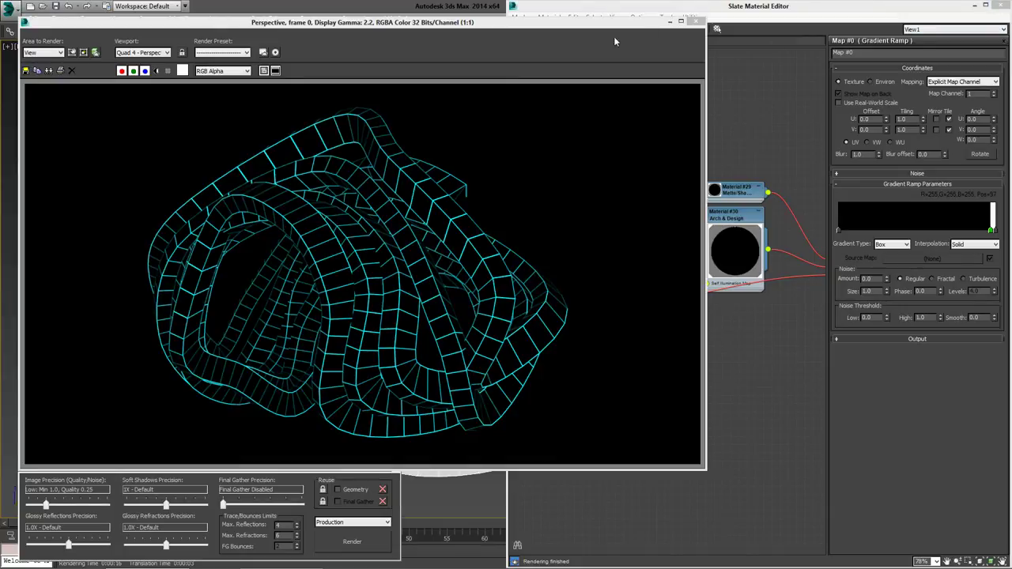
pyautogui.click(697, 22)
pyautogui.click(1002, 5)
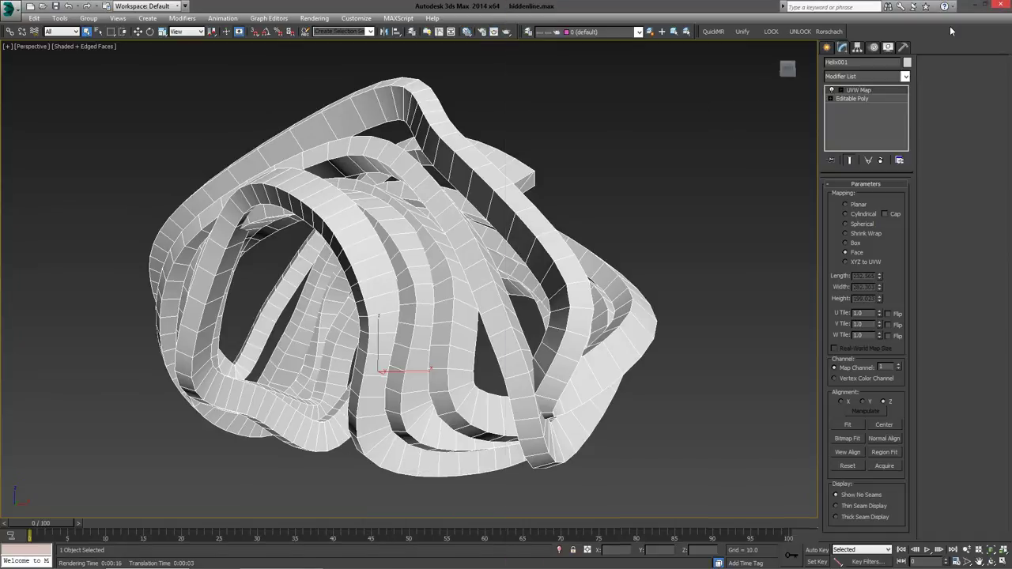
pyautogui.moveTo(595, 138)
pyautogui.keyDown('alt'); pyautogui.mouseDown(button='middle')
pyautogui.moveTo(580, 131)
pyautogui.moveTo(590, 131)
pyautogui.mouseUp(button='middle'); pyautogui.keyUp('alt')
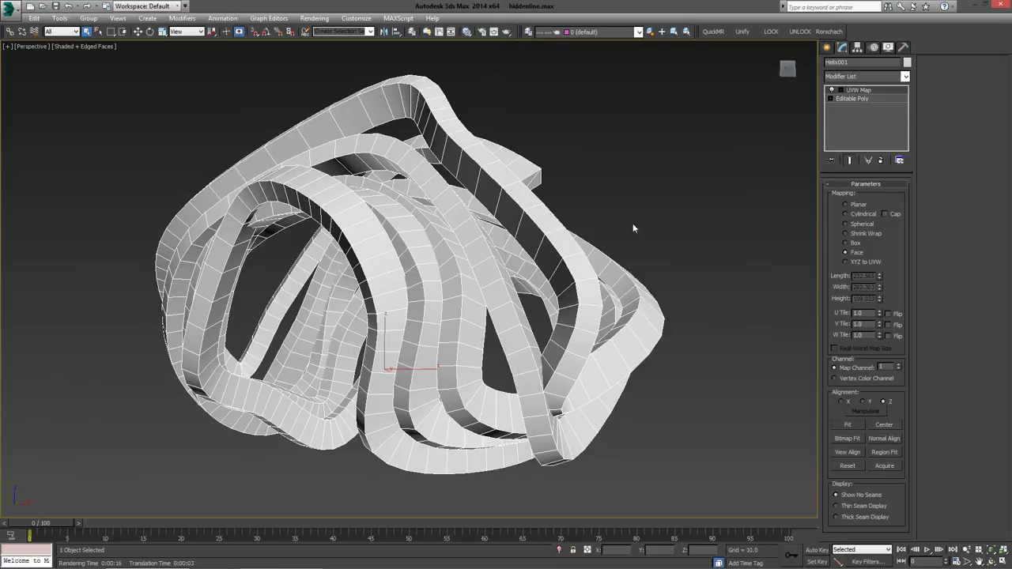
pyautogui.click(481, 31)
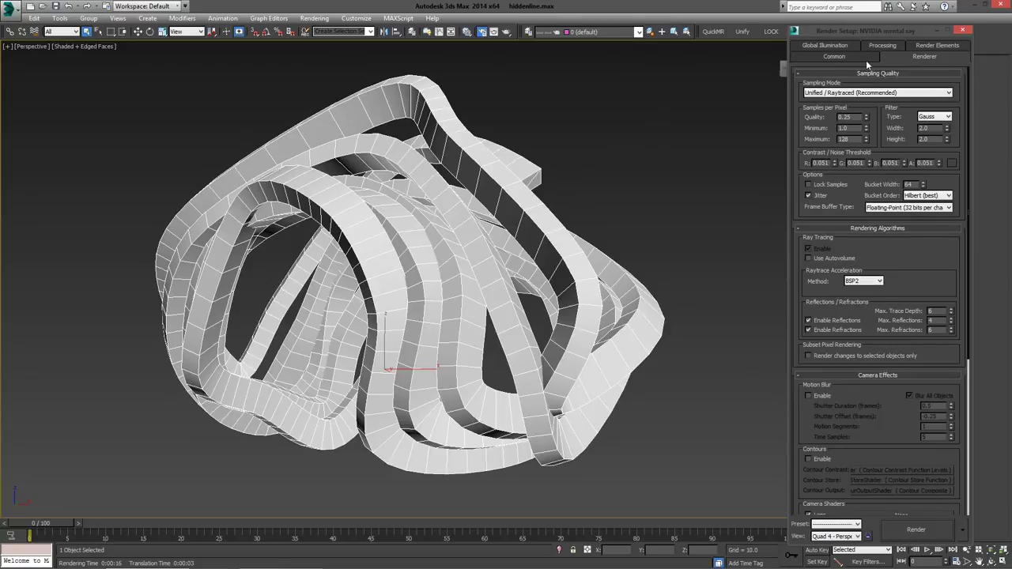
pyautogui.scroll(-3, 906, 270)
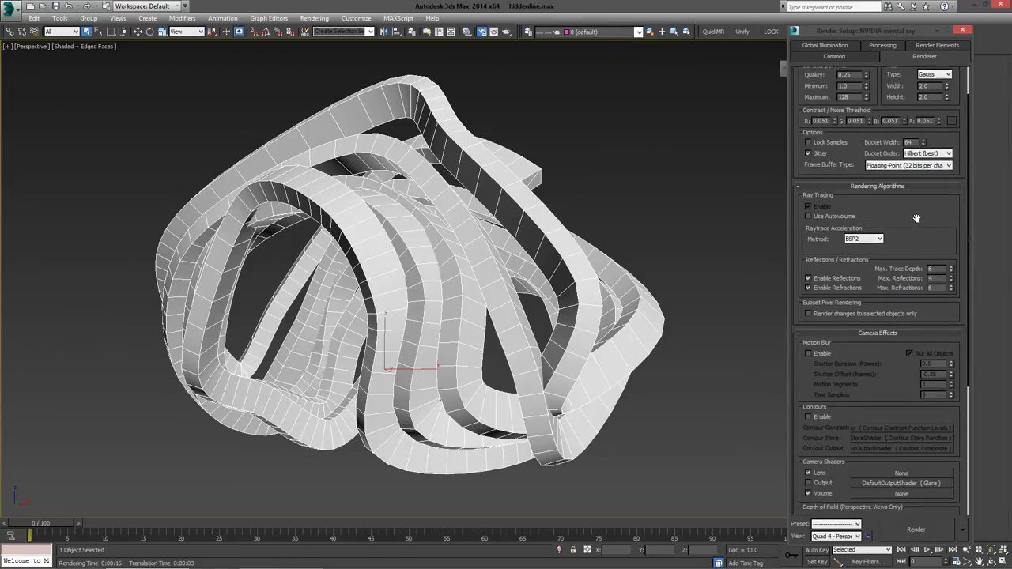
pyautogui.scroll(-2, 876, 364)
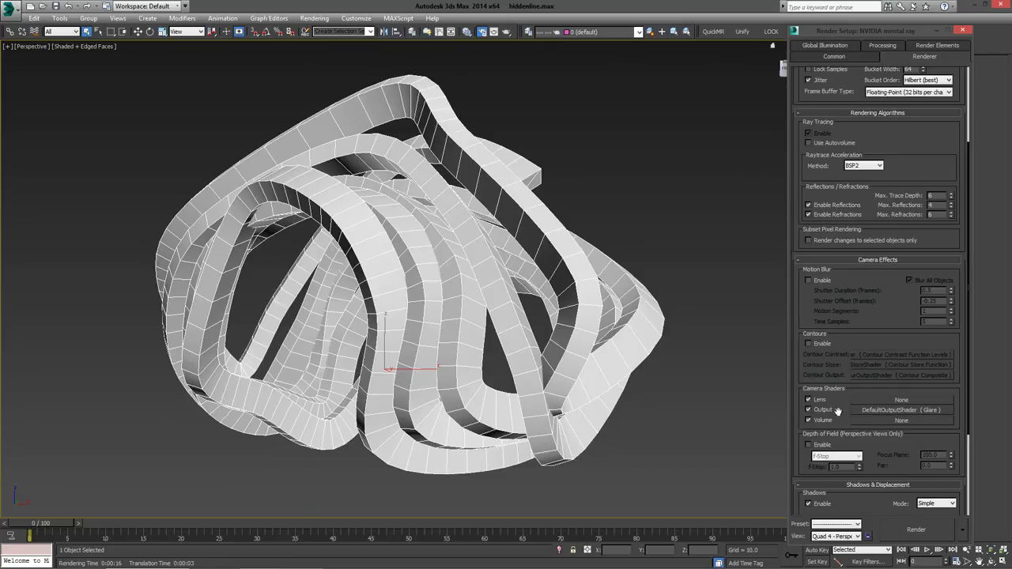
pyautogui.click(966, 30)
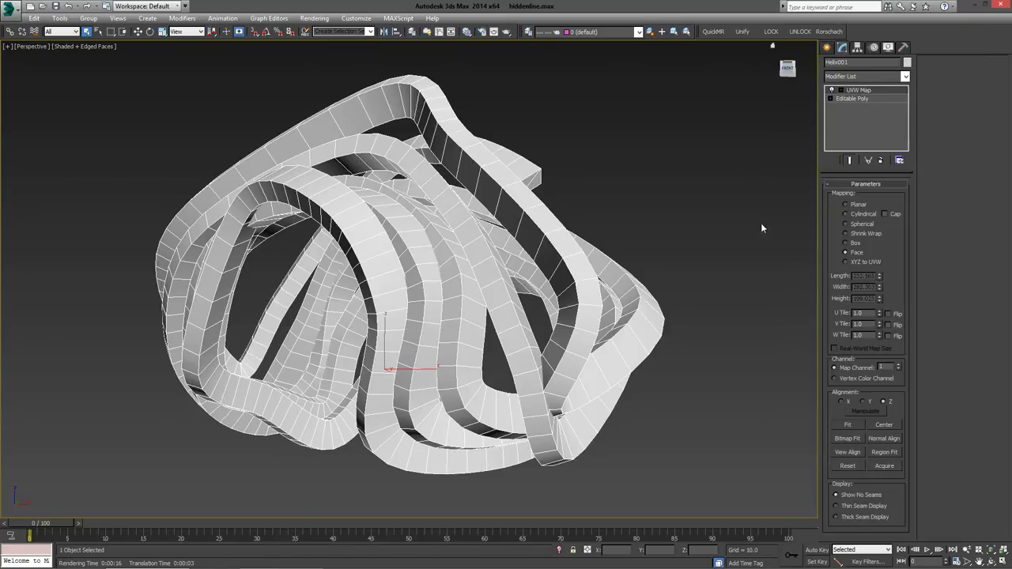
# - Open the Slate Material Editor and Render Setup with the helix deselected
pyautogui.press('m')
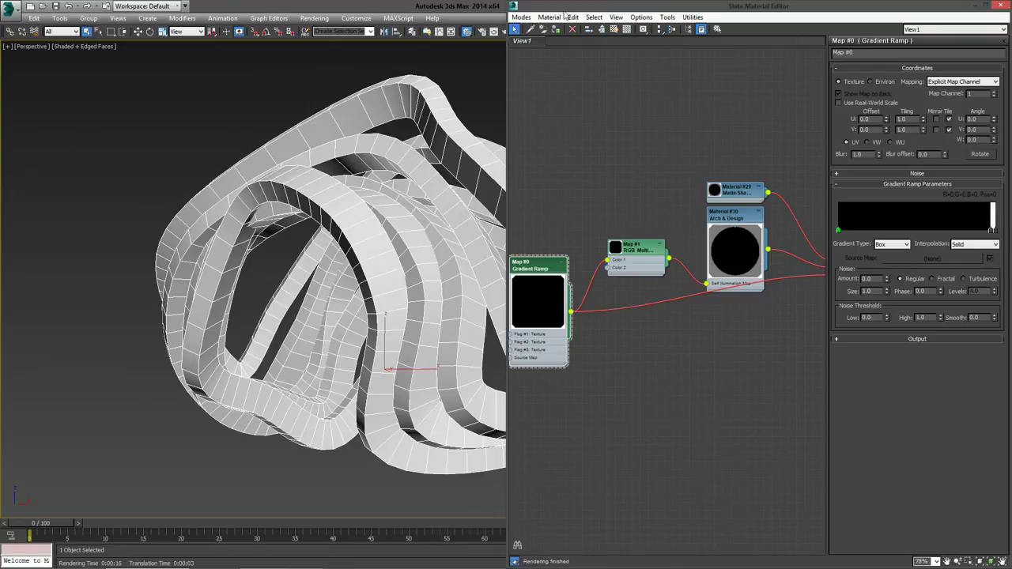
pyautogui.click(446, 77)
pyautogui.click(482, 32)
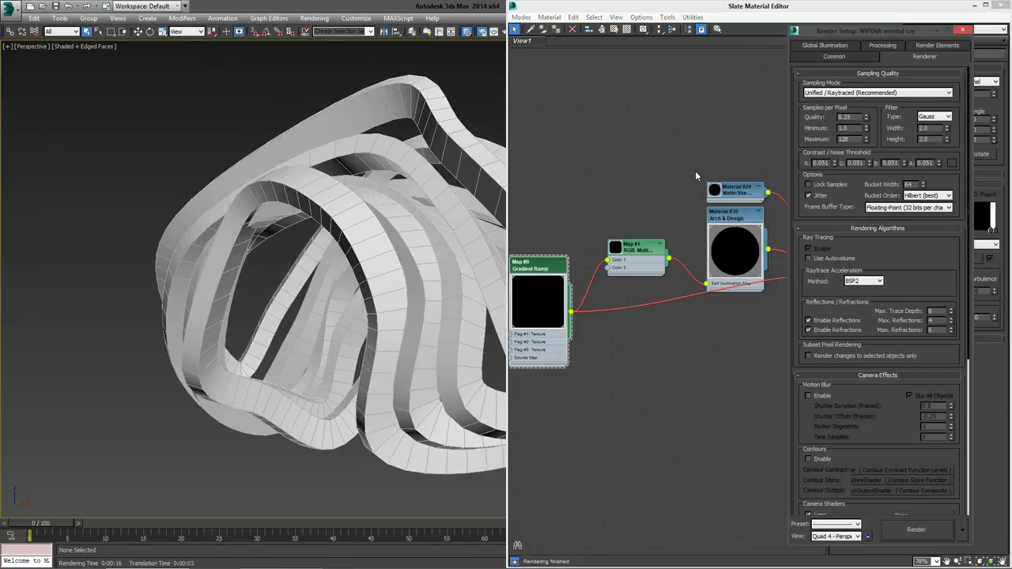
pyautogui.scroll(-5, 909, 276)
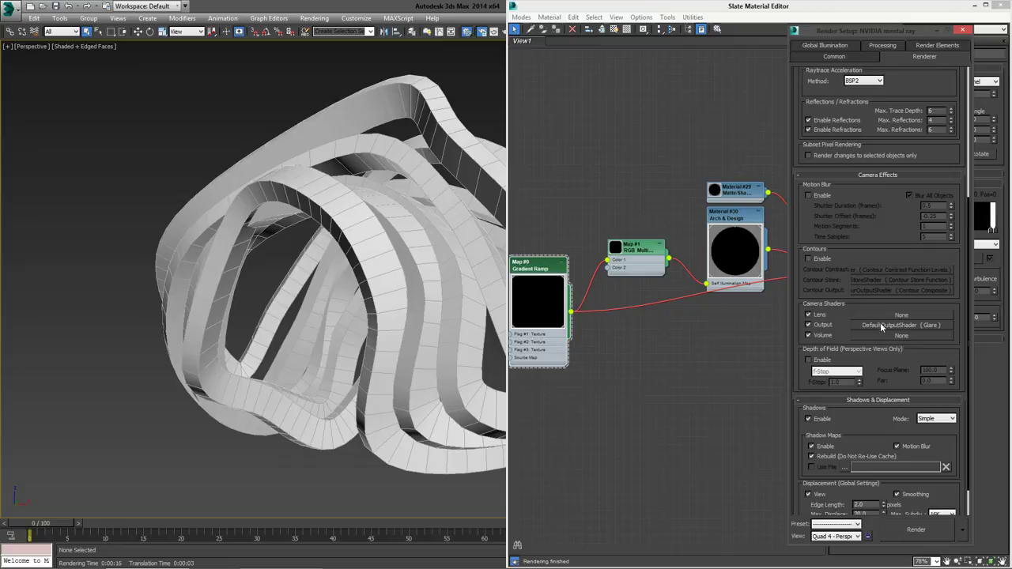
# - Add the Glare output shader to Slate as an instance and reposition its node
pyautogui.moveTo(678, 415); pyautogui.dragTo(718, 404)
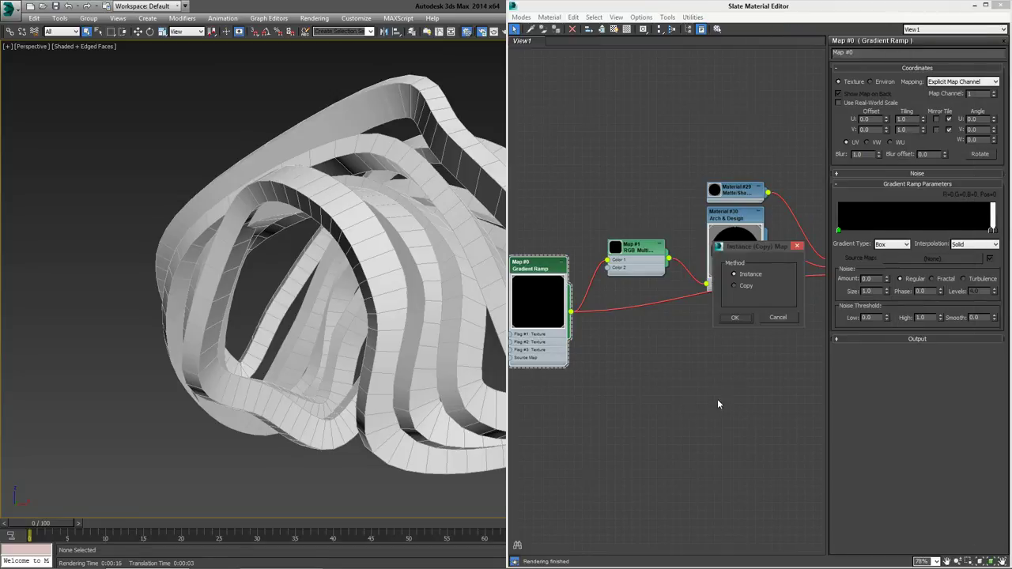
pyautogui.click(735, 318)
pyautogui.scroll(3, 727, 313)
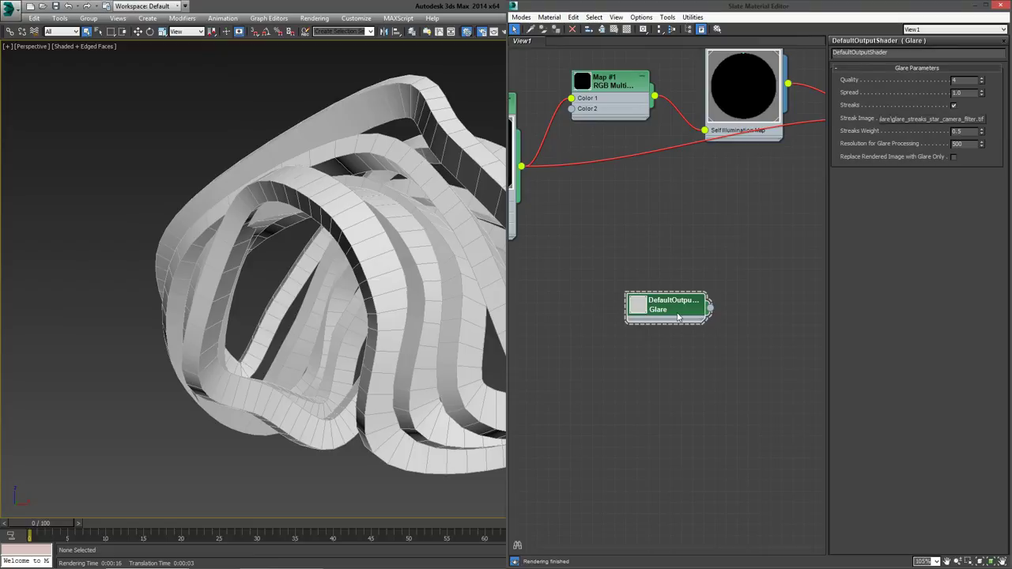
pyautogui.moveTo(677, 317)
pyautogui.mouseDown()
pyautogui.moveTo(675, 273)
pyautogui.moveTo(617, 307)
pyautogui.moveTo(622, 298)
pyautogui.mouseUp()
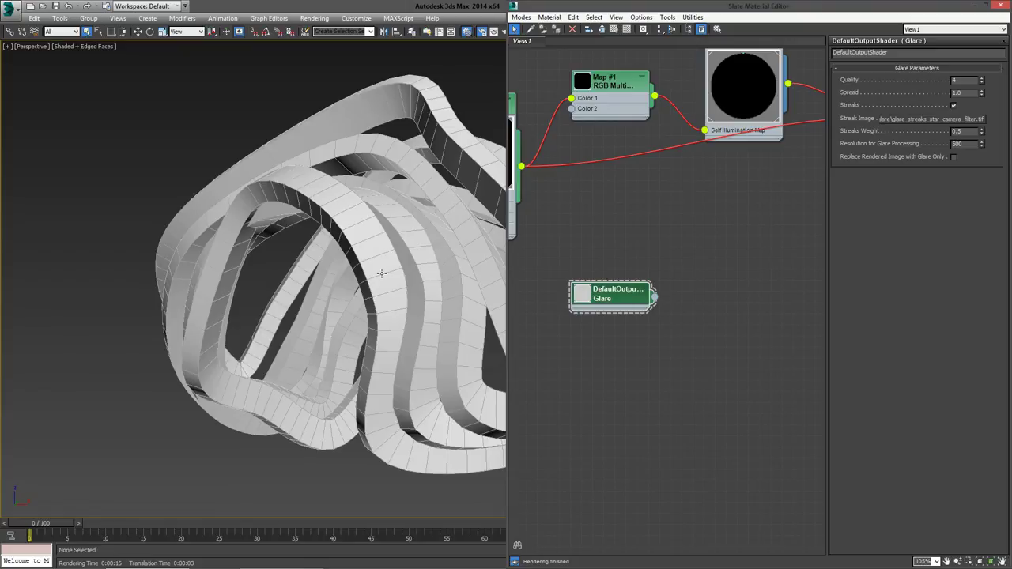
# - Render the helix with the Glare output shader applied
pyautogui.hotkey('shift', 'q')
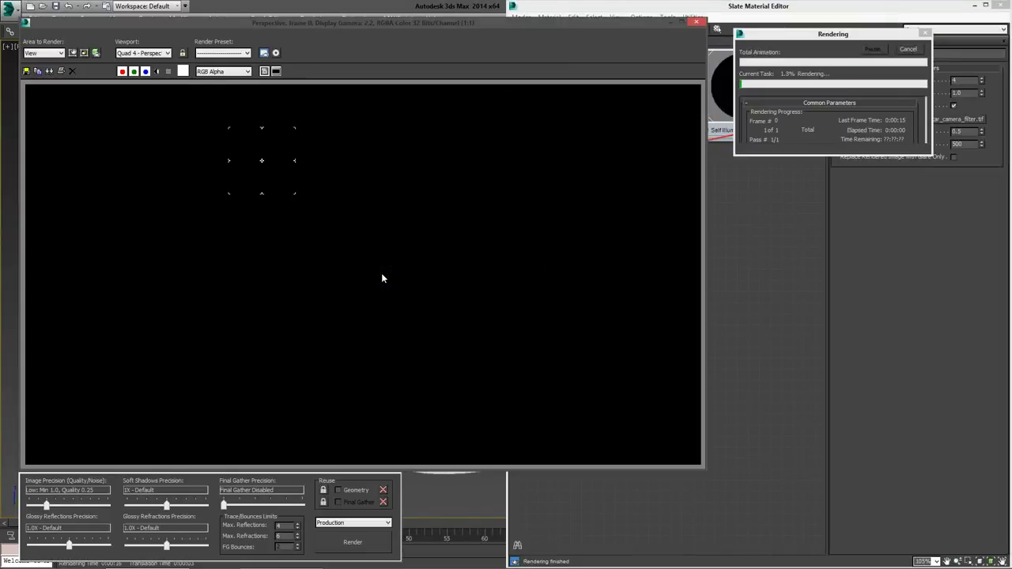